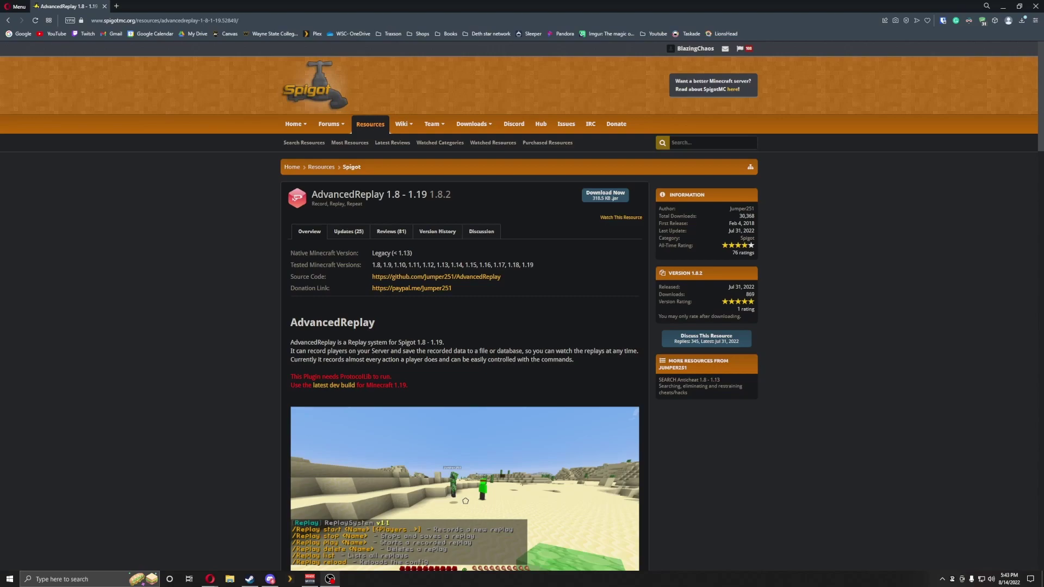
{"action": "scroll", "coordinate": [729, 423], "scroll_direction": "down", "scroll_amount": 3}
{"action": "scroll", "coordinate": [671, 323], "scroll_direction": "down", "scroll_amount": 2}
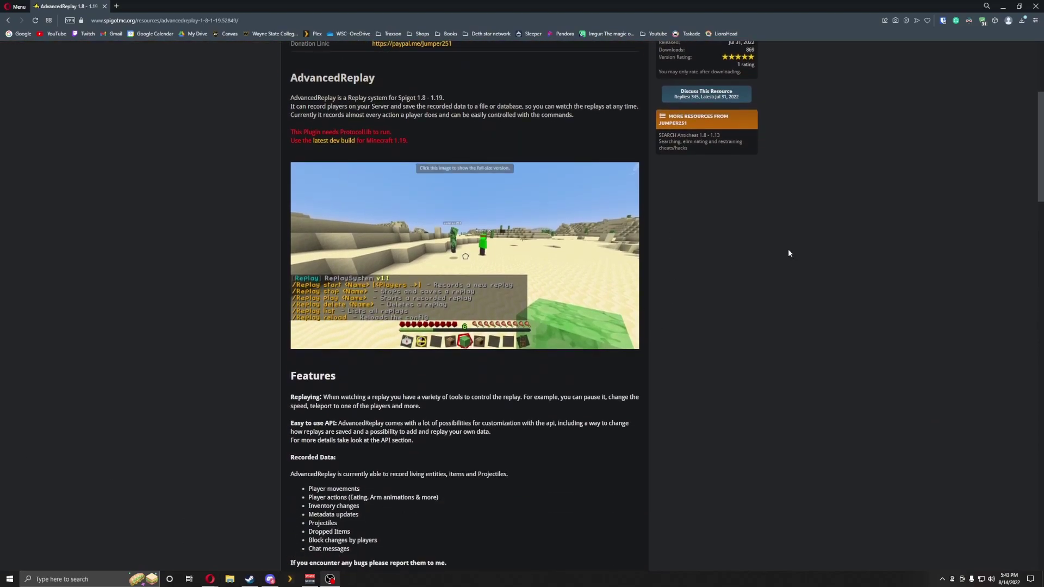
{"action": "scroll", "coordinate": [571, 244], "scroll_direction": "up", "scroll_amount": 3}
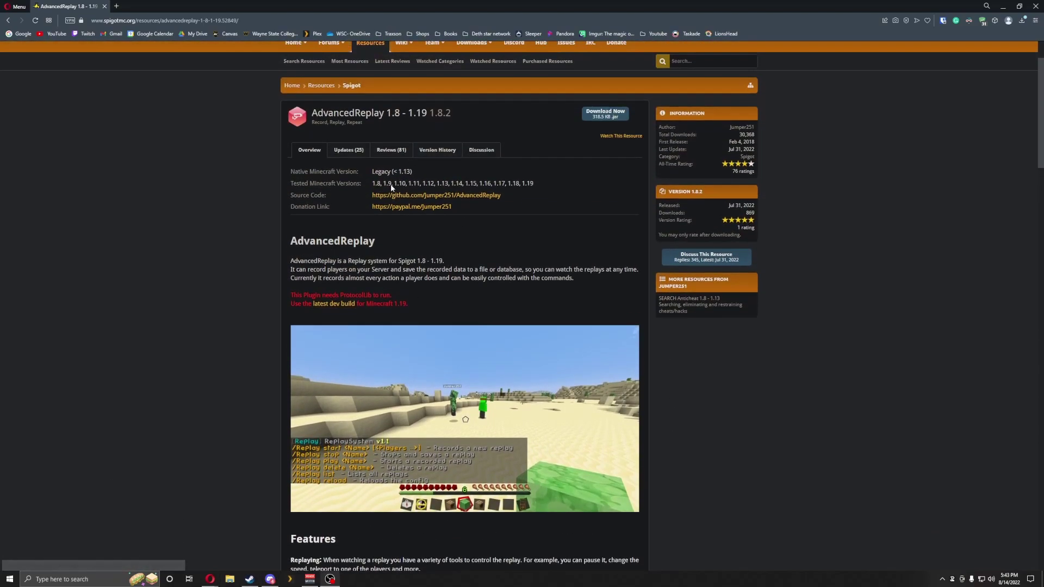
{"action": "scroll", "coordinate": [581, 167], "scroll_direction": "down", "scroll_amount": 2}
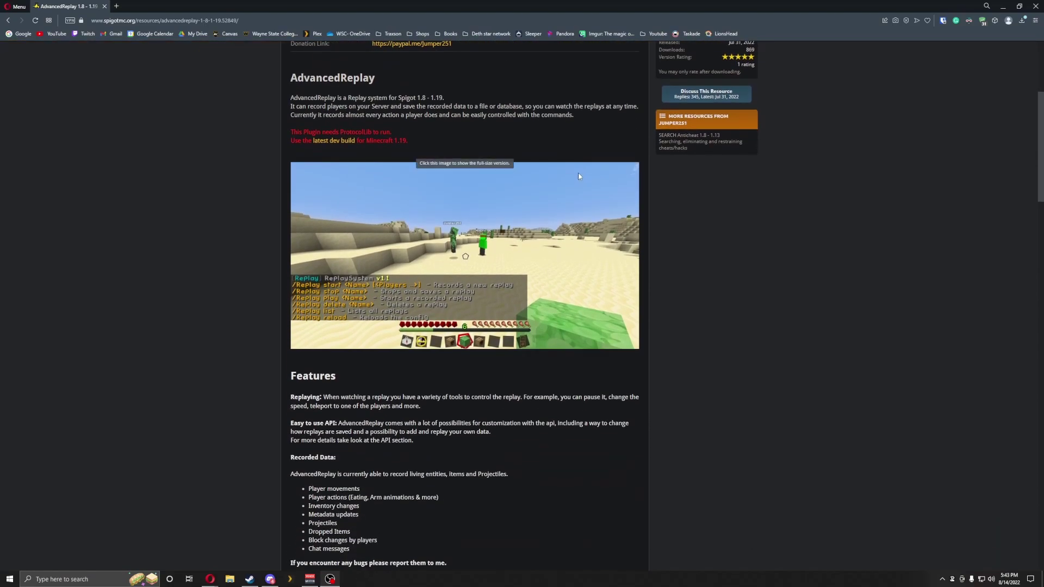
{"action": "scroll", "coordinate": [578, 173], "scroll_direction": "down", "scroll_amount": 3}
{"action": "scroll", "coordinate": [575, 194], "scroll_direction": "down", "scroll_amount": 3}
{"action": "scroll", "coordinate": [576, 193], "scroll_direction": "up", "scroll_amount": 2}
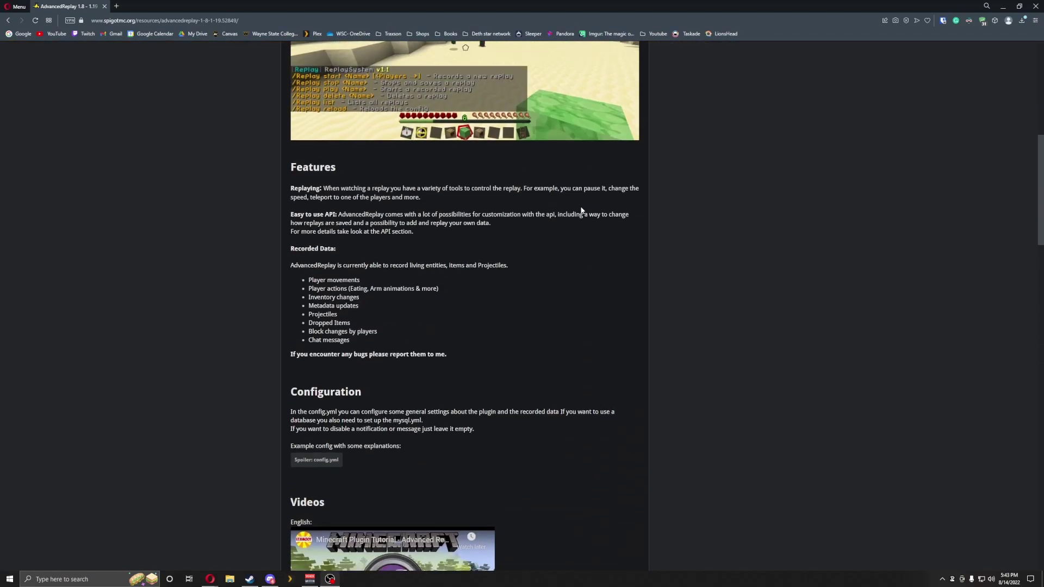
{"action": "scroll", "coordinate": [581, 245], "scroll_direction": "up", "scroll_amount": 2}
{"action": "scroll", "coordinate": [582, 261], "scroll_direction": "up", "scroll_amount": 5}
{"action": "scroll", "coordinate": [582, 265], "scroll_direction": "up", "scroll_amount": 3}
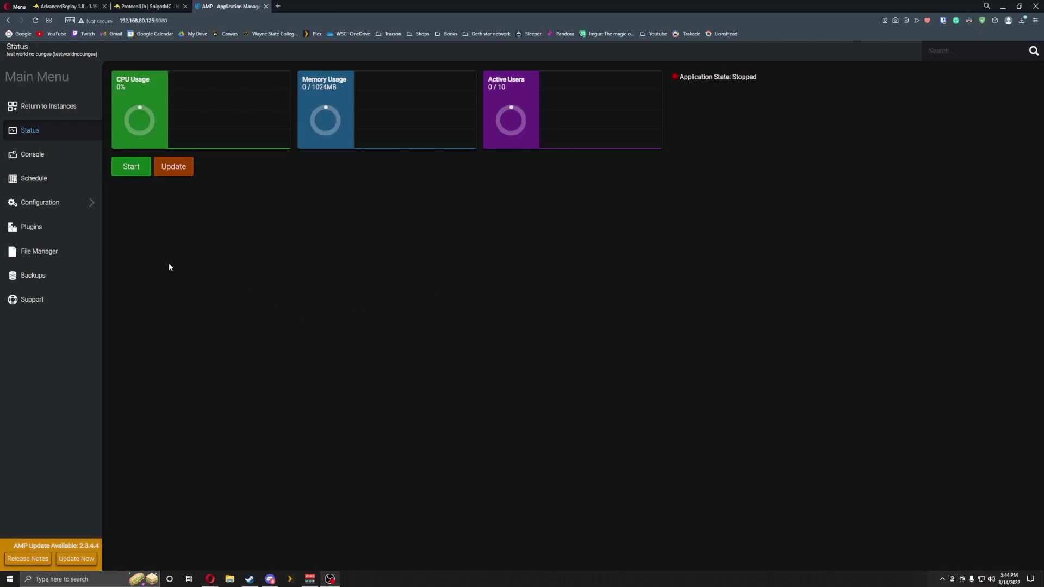
Upload ProtocolLib.jar and Replay.jar into the server's plugins folder, then return to Instances
{"action": "left_click", "coordinate": [57, 252]}
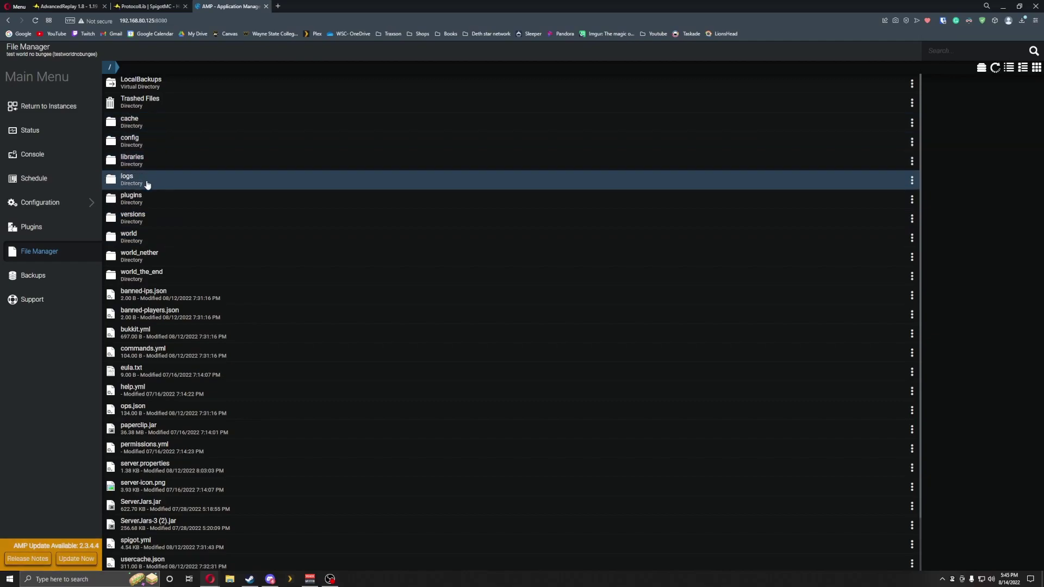
{"action": "double_click", "coordinate": [135, 199]}
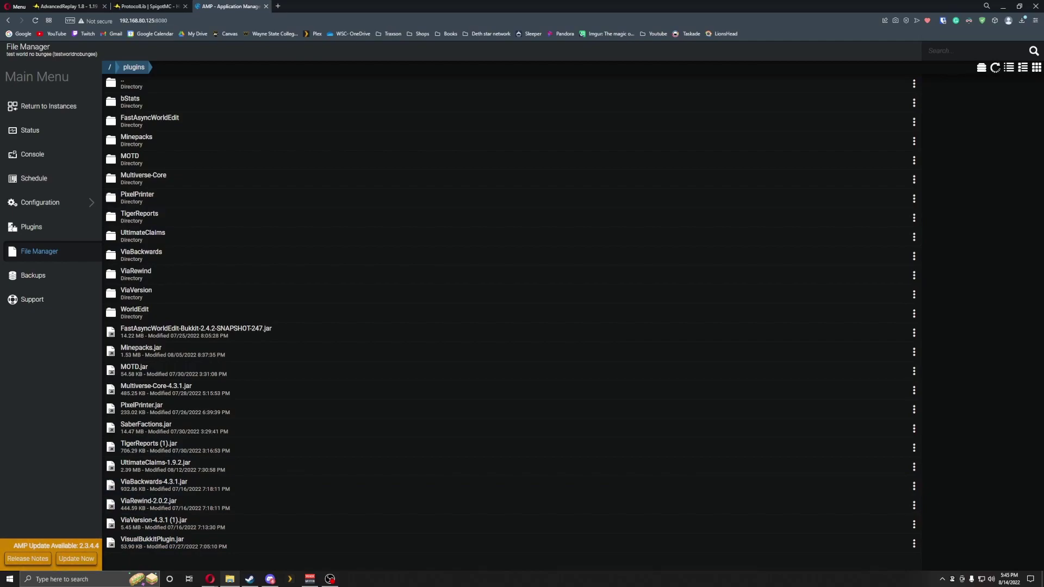
{"action": "left_click_drag", "start_coordinate": [337, 394], "coordinate": [438, 447]}
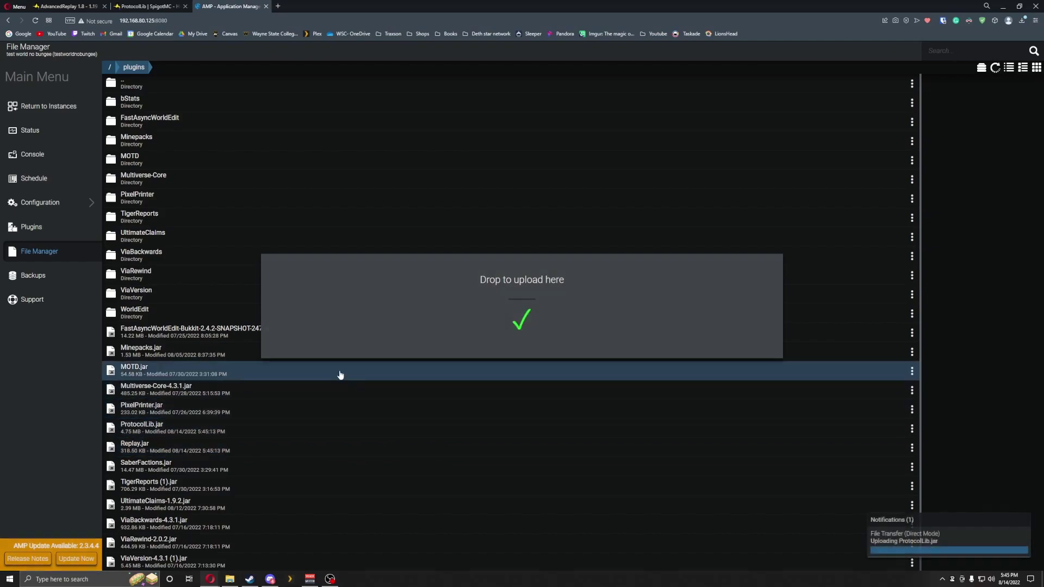
{"action": "left_click", "coordinate": [49, 107]}
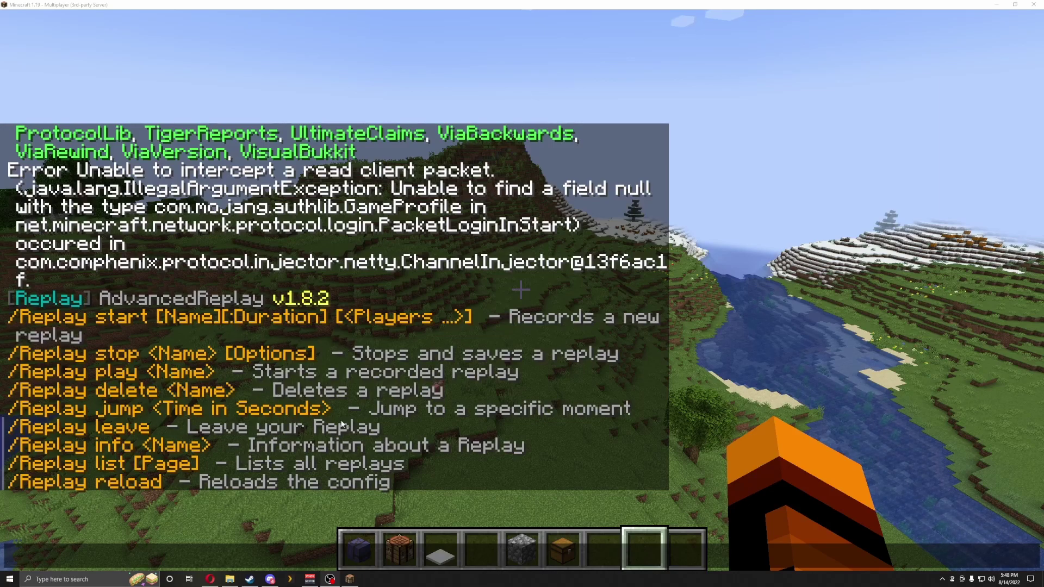
Start recording a replay named Eskos8 with /replay start
{"action": "key", "text": "Escape"}
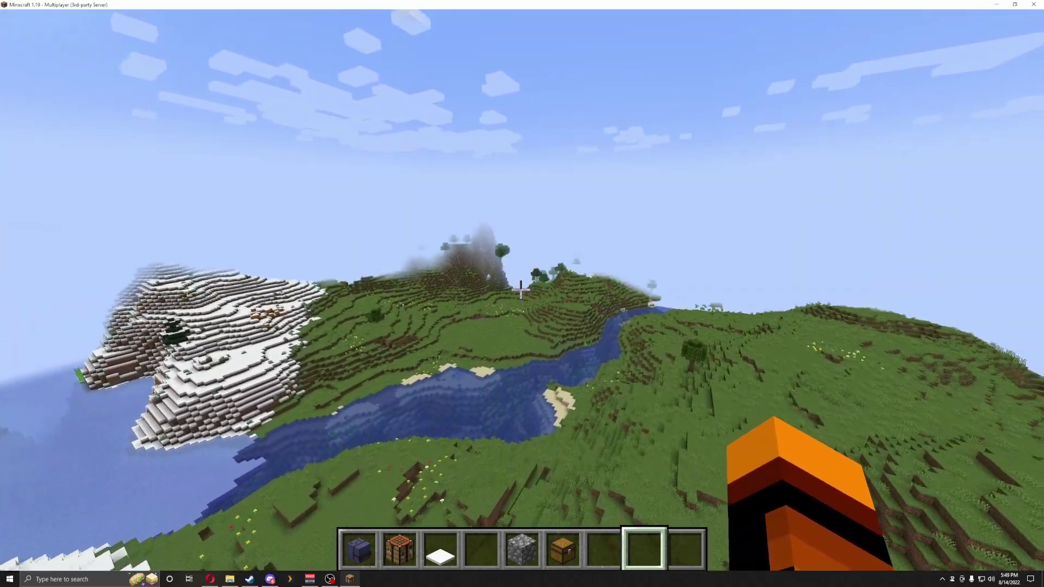
{"action": "type", "text": "t/replay"}
{"action": "key", "text": "Return"}
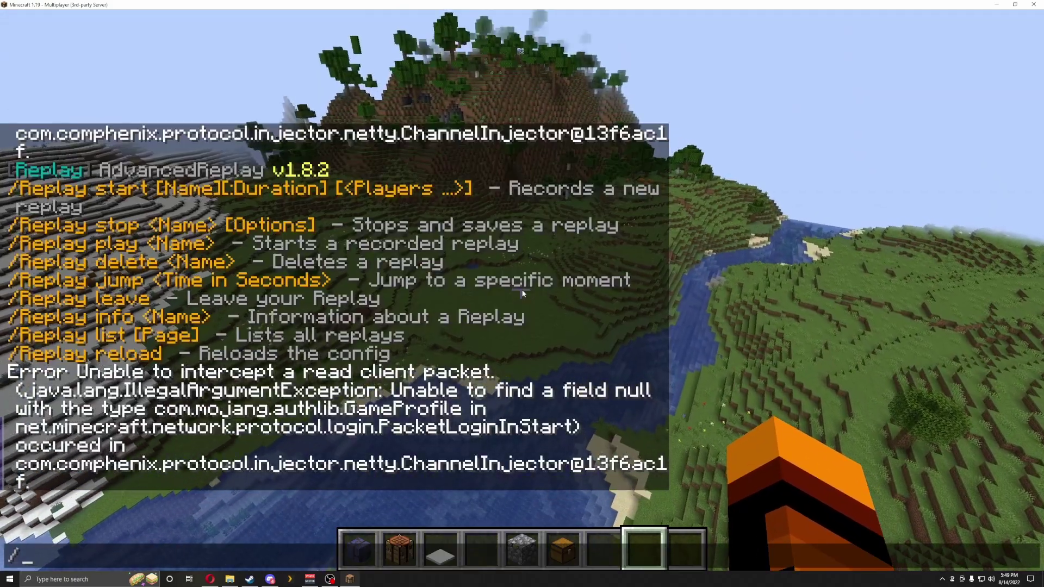
{"action": "key", "text": "t"}
{"action": "type", "text": "replay start Eskos8"}
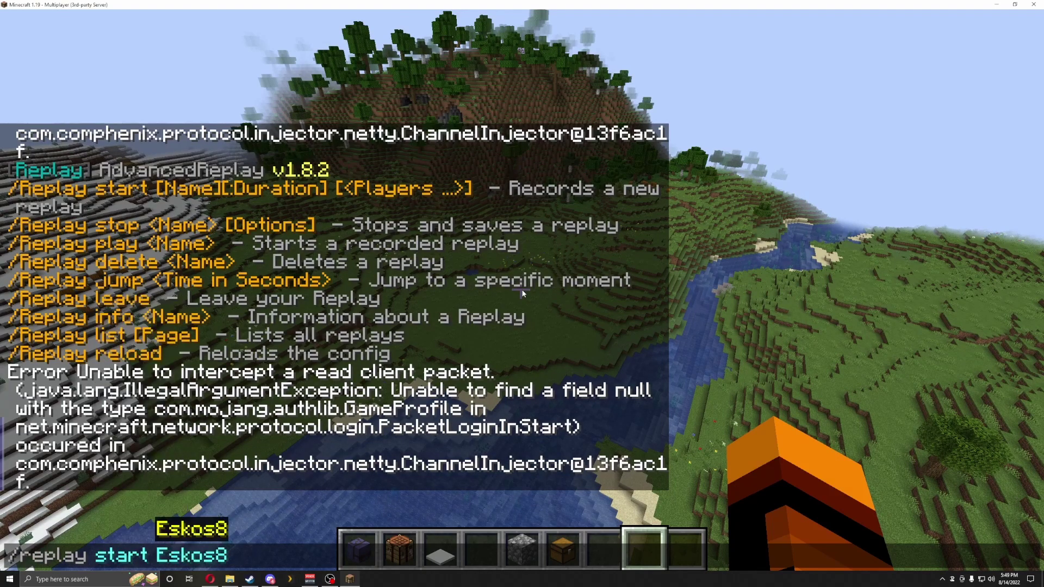
{"action": "key", "text": "Return"}
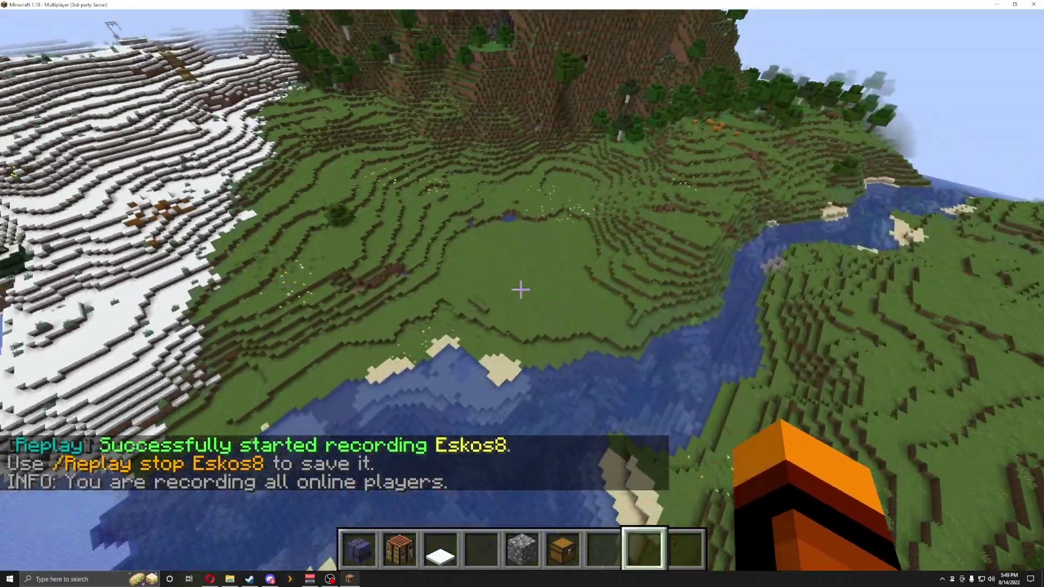
Give player Eskos8 63 TNT blocks with a /give command
{"action": "key", "text": "w"}
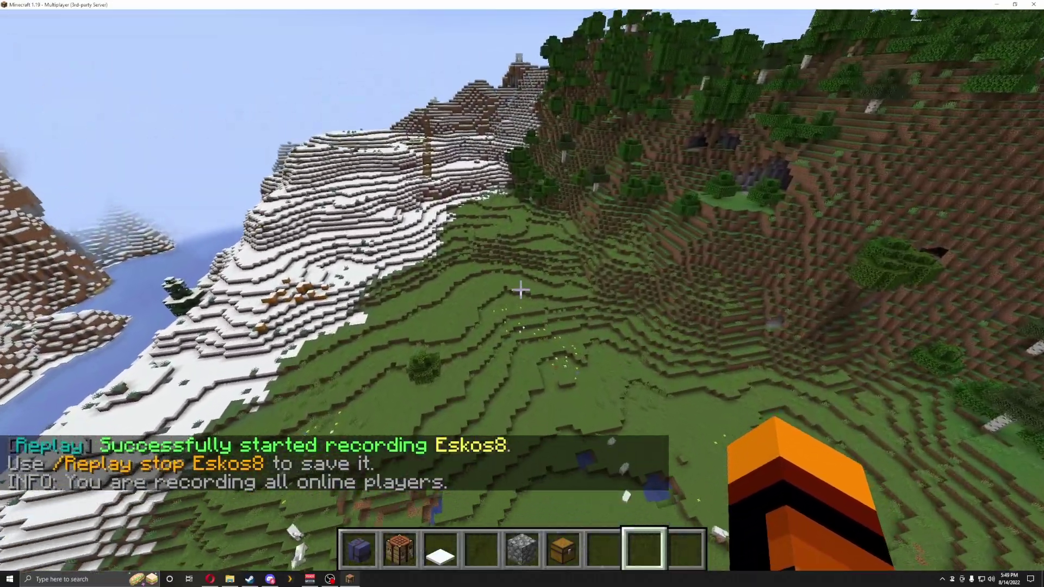
{"action": "type", "text": "w"}
{"action": "type", "text": "/"}
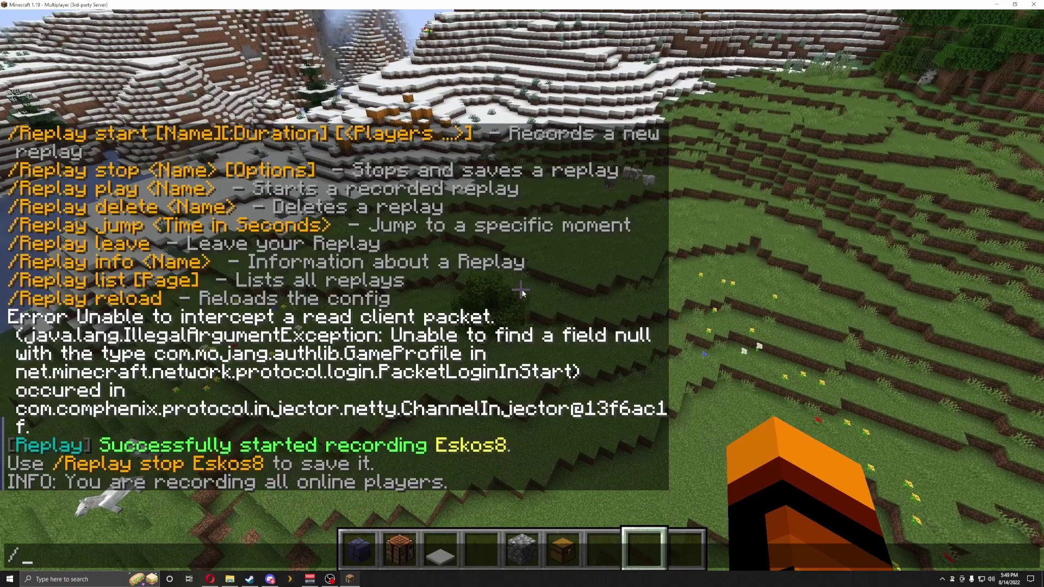
{"action": "type", "text": "giver"}
{"action": "key", "text": "BackSpace"}
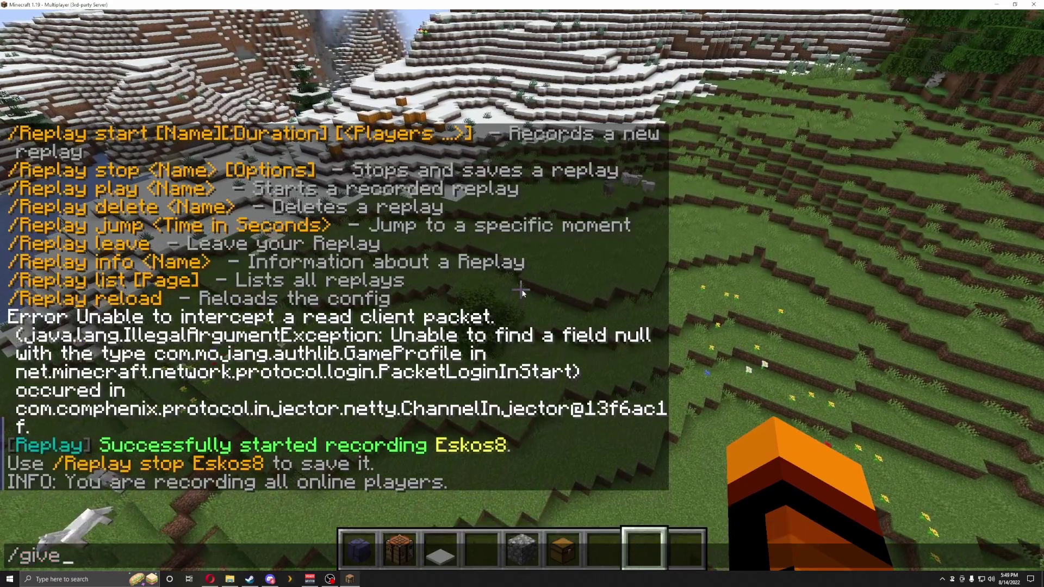
{"action": "type", "text": "tnt"}
{"action": "key", "text": "Return"}
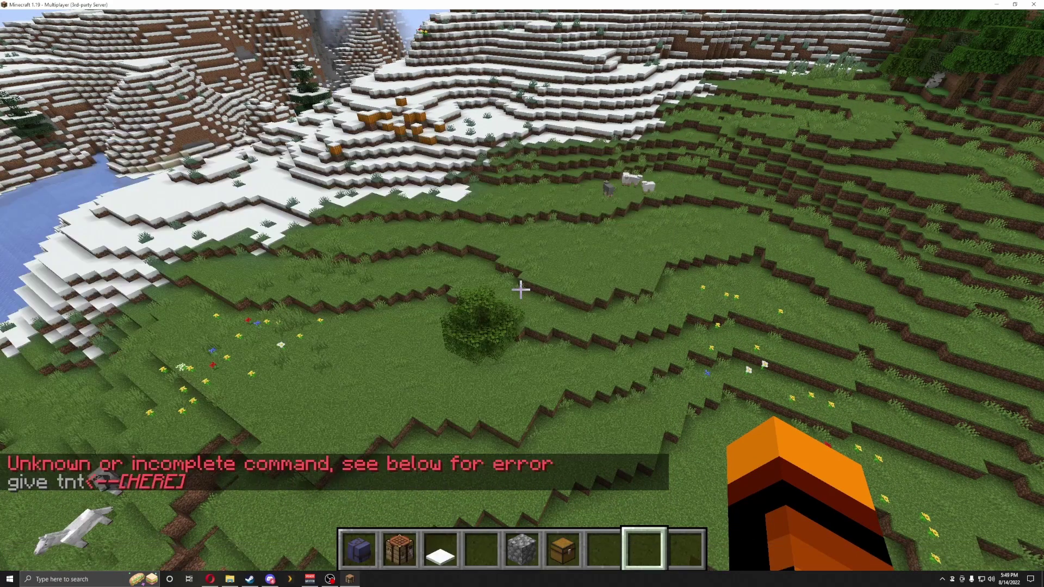
{"action": "type", "text": "/give"}
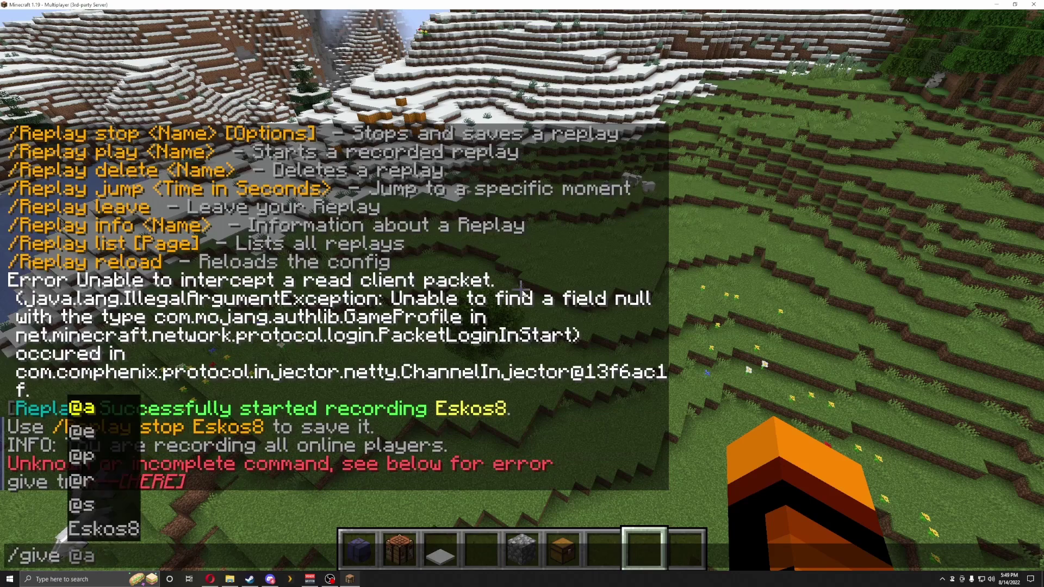
{"action": "key", "text": "Tab"}
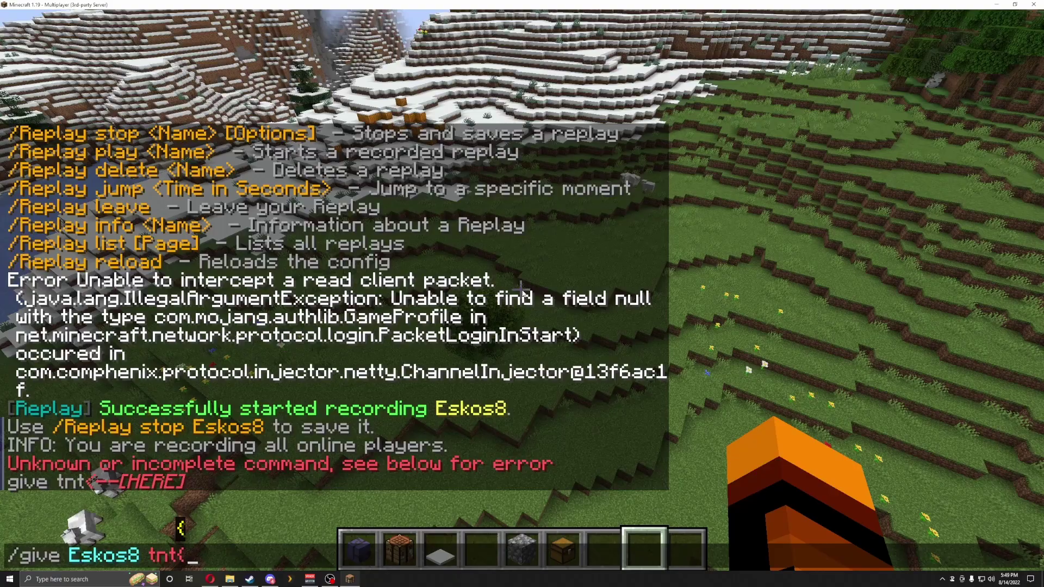
{"action": "key", "text": "BackSpace"}
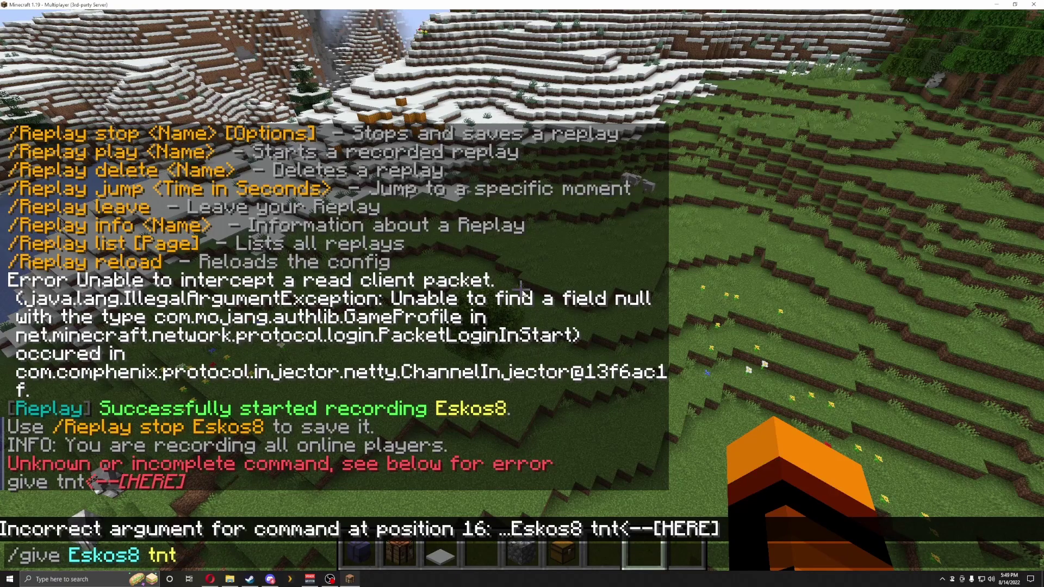
{"action": "type", "text": "63"}
{"action": "key", "text": "Return"}
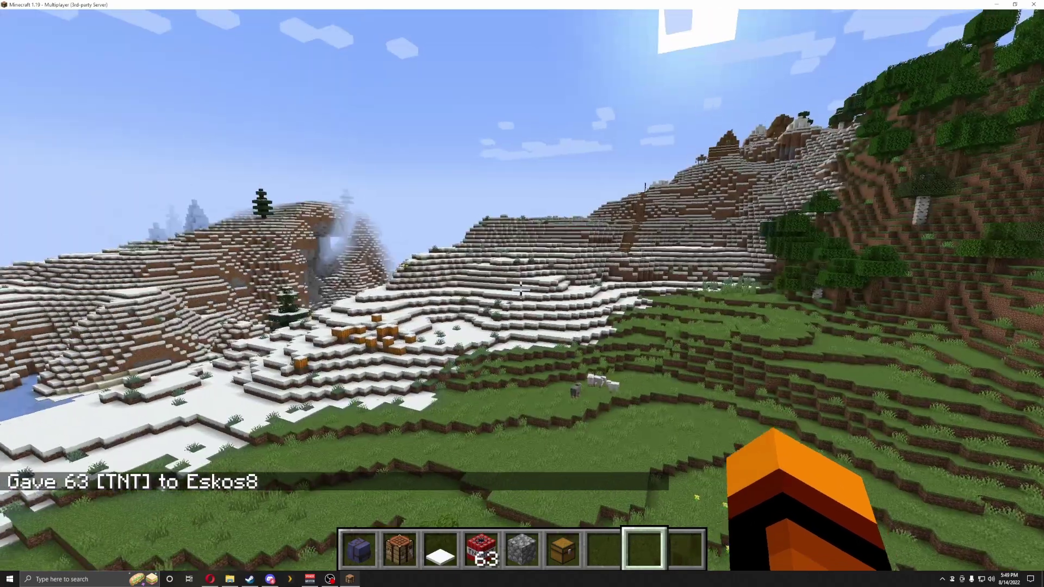
Hold the TNT and place a pile of TNT blocks on the grass
{"action": "key", "text": "4"}
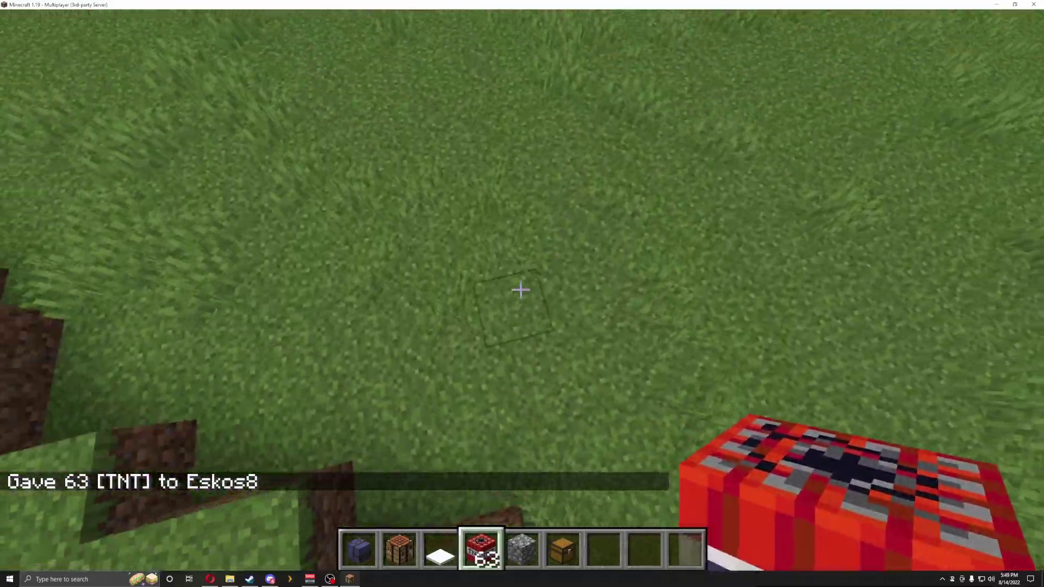
{"action": "right_click", "coordinate": [520, 291]}
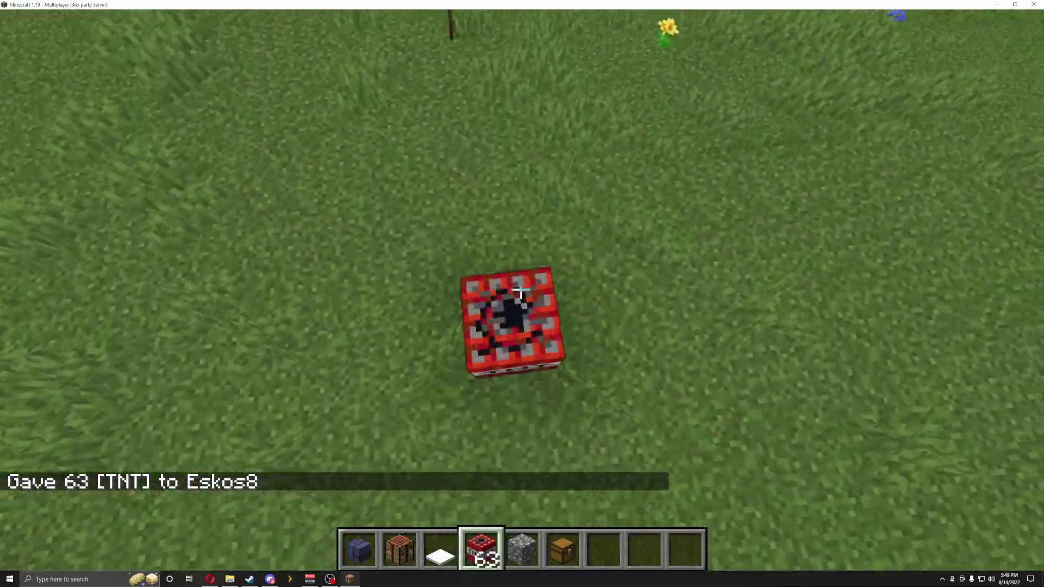
{"action": "right_click", "coordinate": [521, 291]}
{"action": "right_click", "coordinate": [521, 290]}
{"action": "right_click", "coordinate": [521, 290]}
{"action": "right_click", "coordinate": [520, 290]}
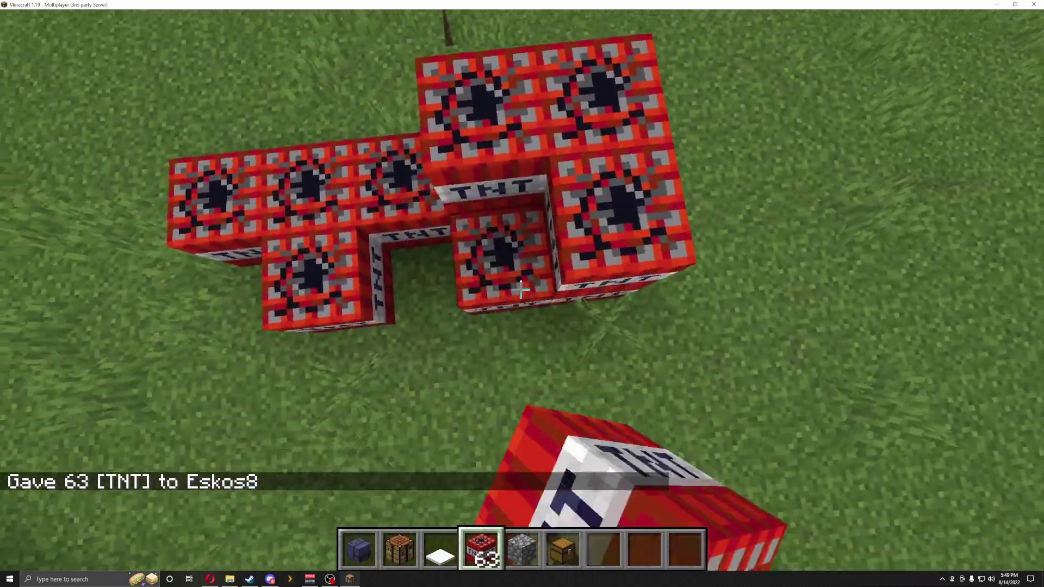
{"action": "right_click", "coordinate": [521, 291]}
{"action": "right_click", "coordinate": [521, 290]}
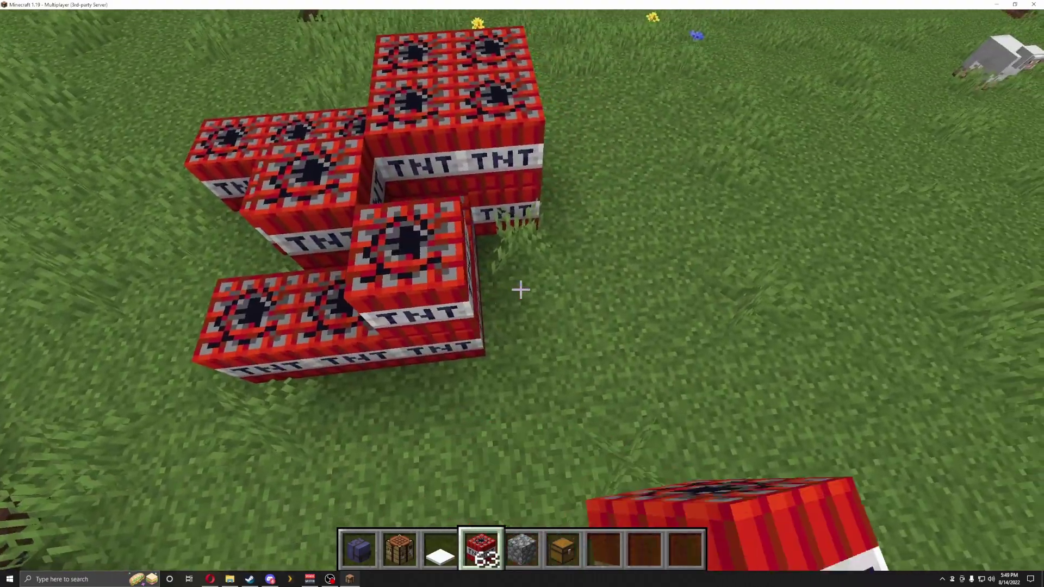
{"action": "right_click", "coordinate": [521, 291]}
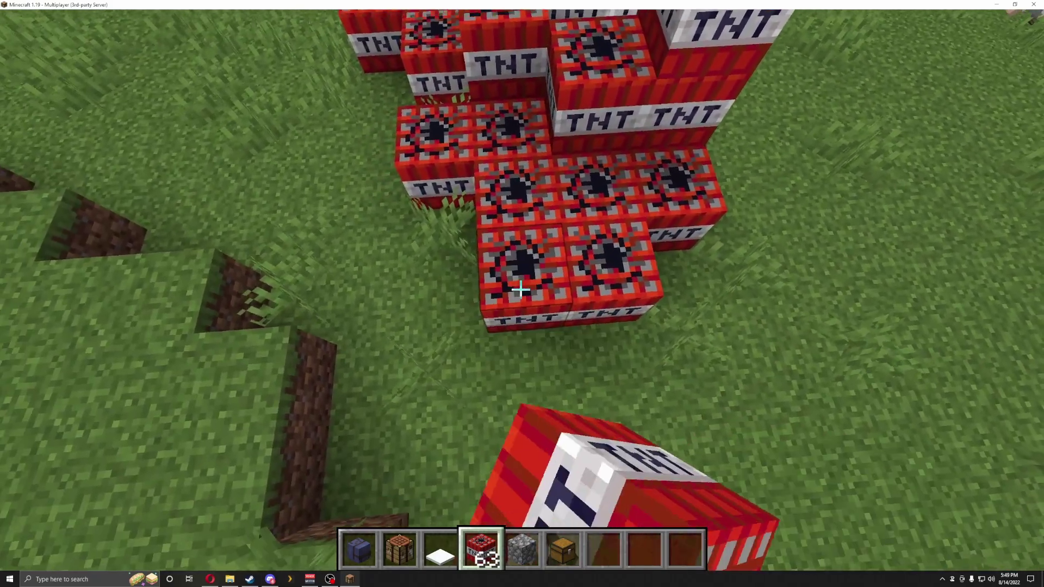
Give Eskos8 flint and steel with /give and select it
{"action": "key", "text": "slash"}
{"action": "type", "text": "/give Eskos8 flin"}
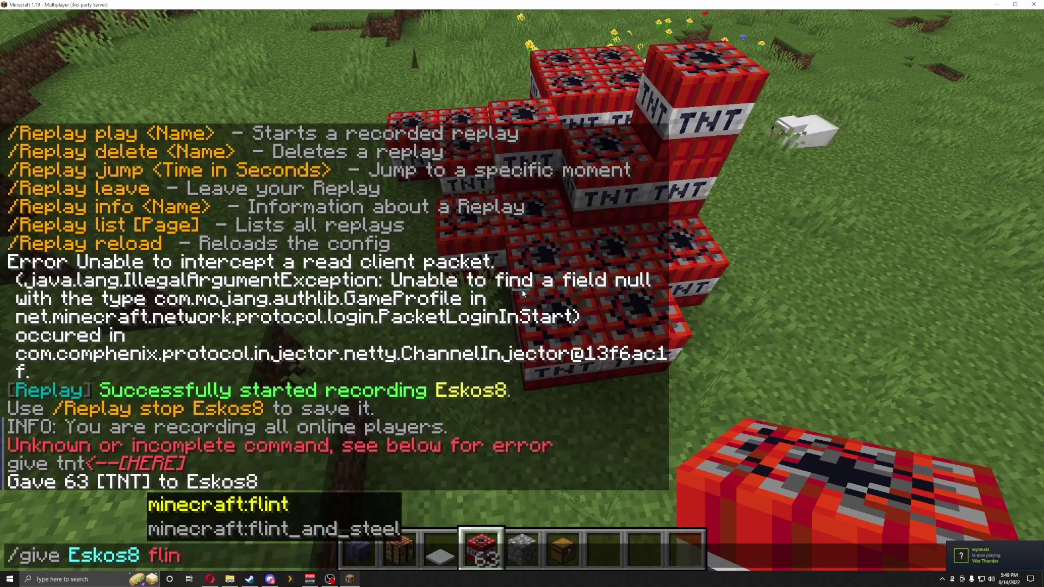
{"action": "key", "text": "Tab"}
{"action": "key", "text": "Tab"}
{"action": "key", "text": "Return"}
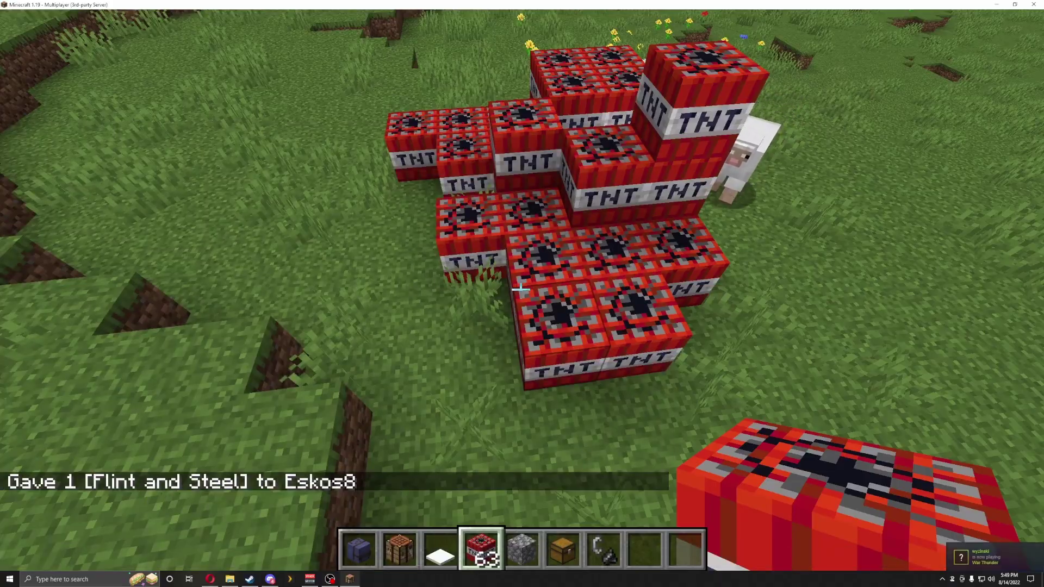
{"action": "key", "text": "7"}
{"action": "scroll", "coordinate": [520, 290], "scroll_direction": "down", "scroll_amount": 1}
{"action": "scroll", "coordinate": [520, 289], "scroll_direction": "up", "scroll_amount": 1}
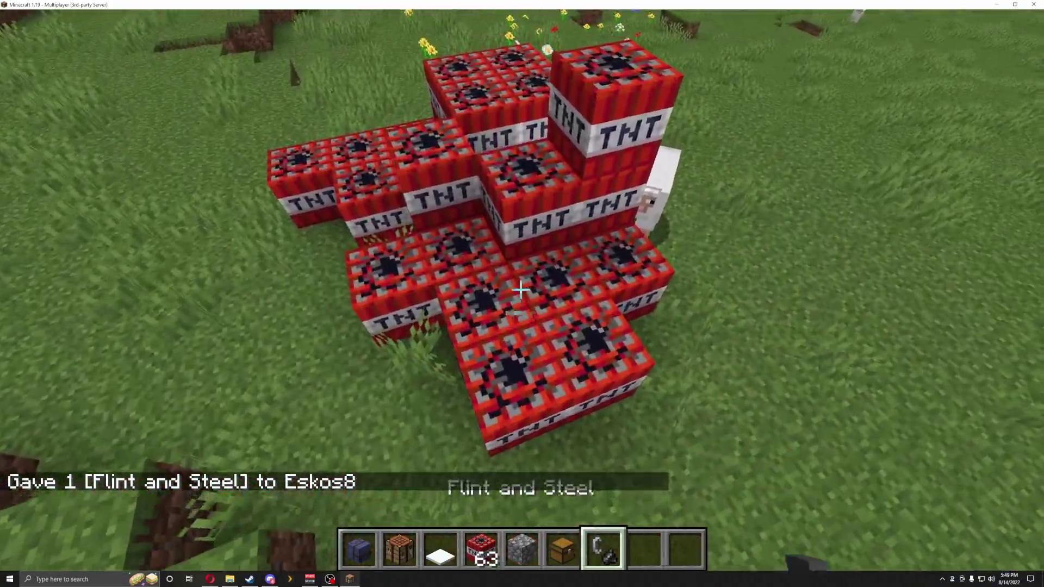
Ignite the TNT pile, back away, then approach the crater
{"action": "right_click", "coordinate": [520, 289]}
{"action": "scroll", "coordinate": [520, 289], "scroll_direction": "down", "scroll_amount": 1}
{"action": "key", "text": "s"}
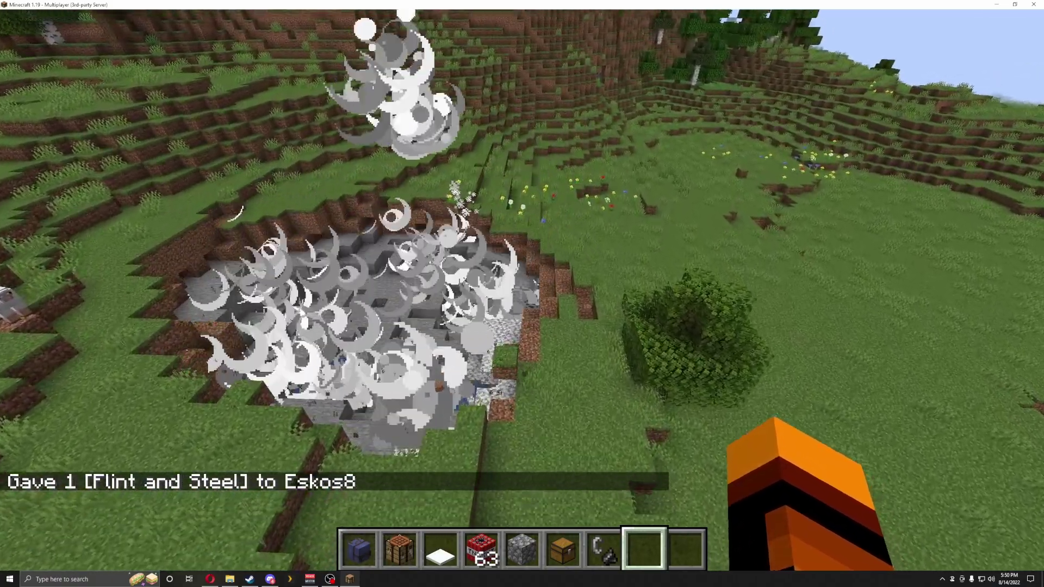
{"action": "key", "text": "w"}
{"action": "key", "text": "w"}
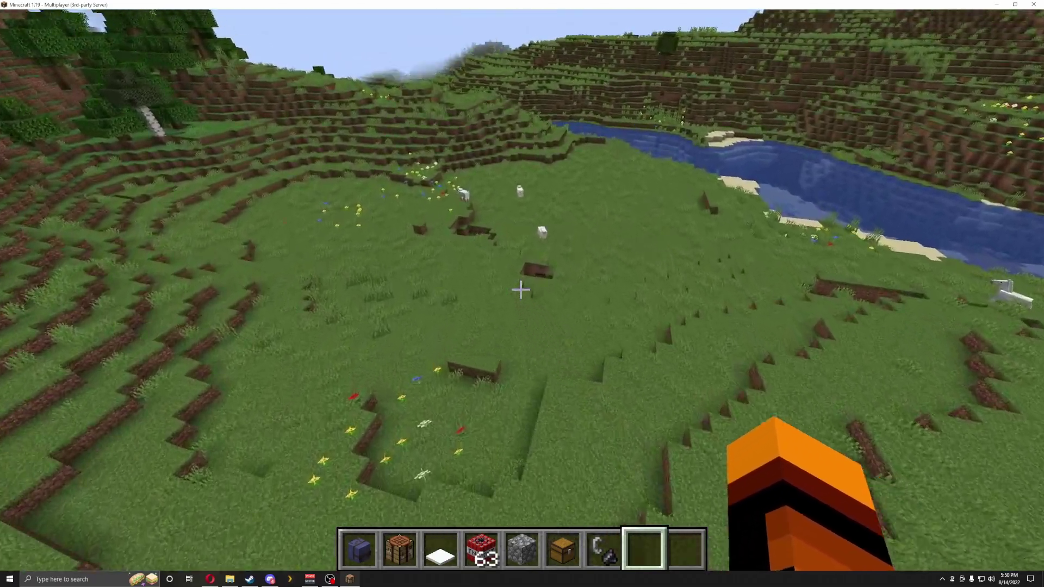
Stop the recording and save it with /replay stop Eskos8
{"action": "key", "text": "slash"}
{"action": "type", "text": "replay stop"}
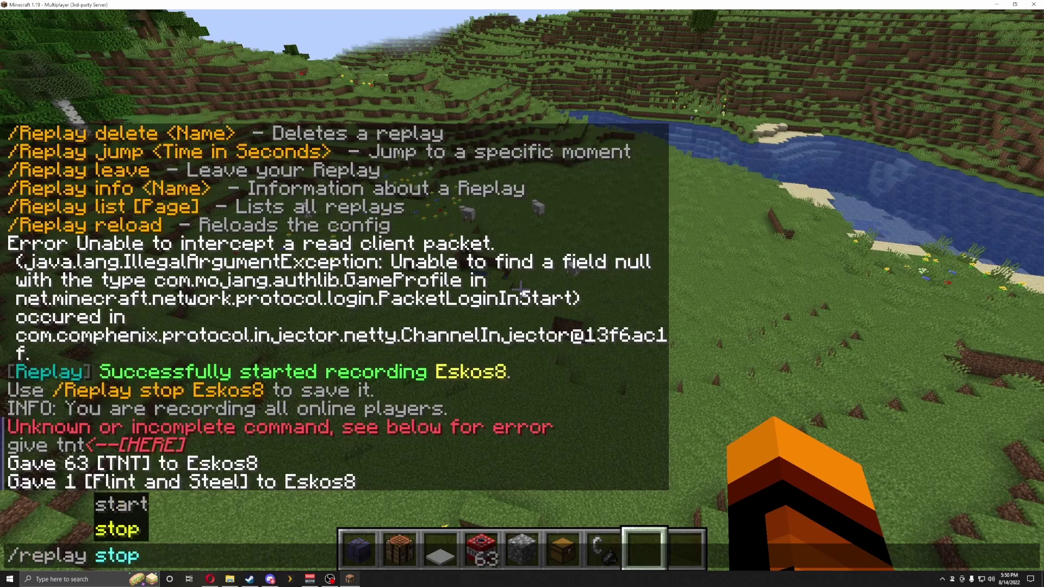
{"action": "key", "text": "Return"}
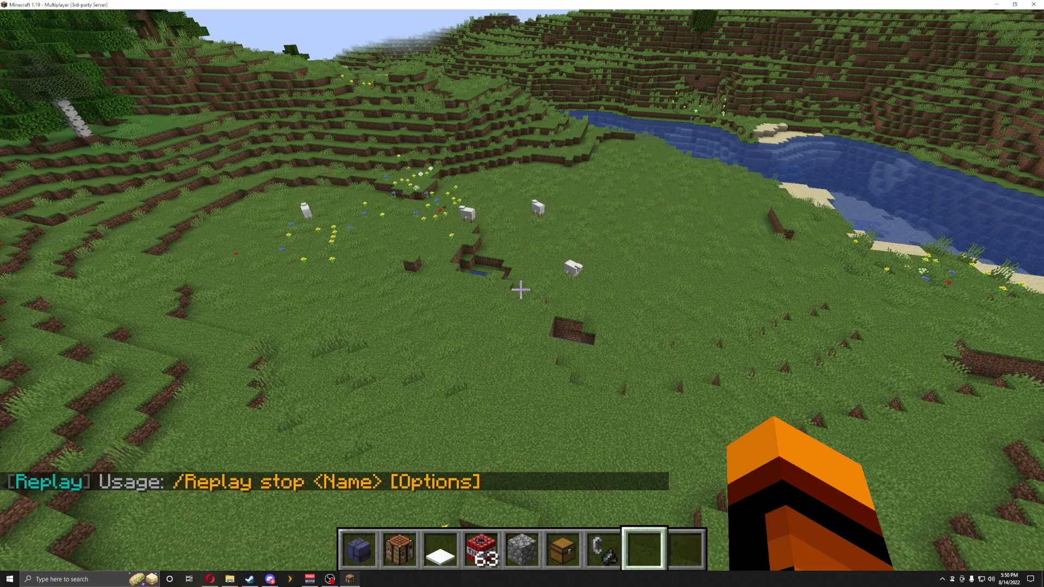
{"action": "key", "text": "t"}
{"action": "key", "text": "Up"}
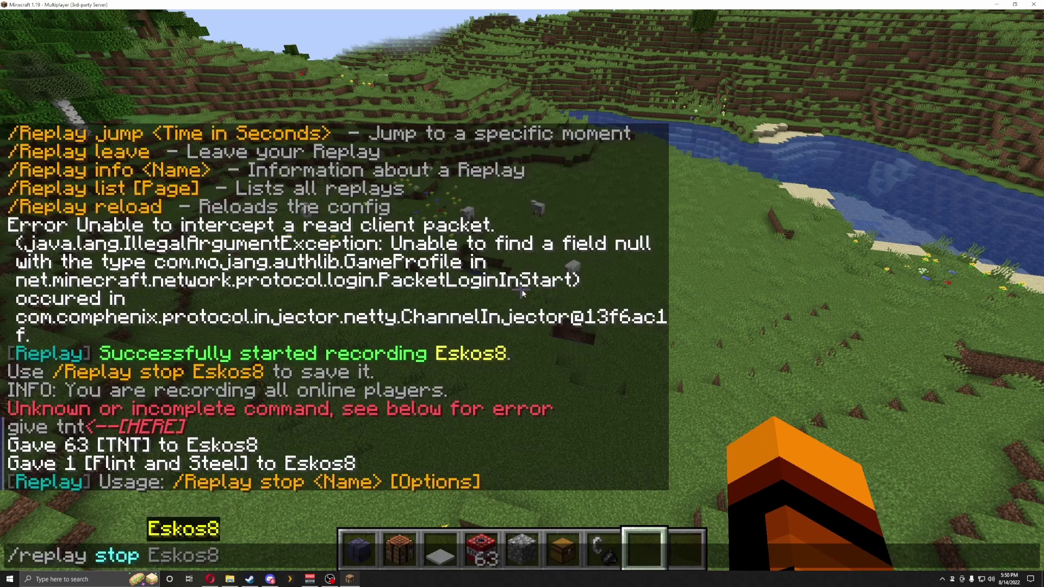
{"action": "key", "text": "Return"}
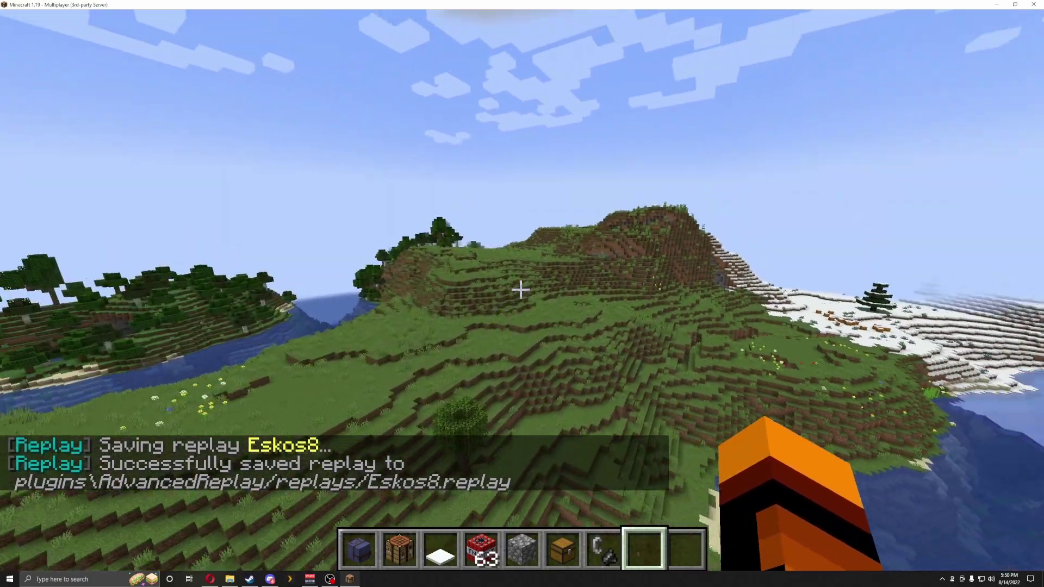
Recall the previous replay command and trim its end for playback
{"action": "key", "text": "t"}
{"action": "key", "text": "Up"}
{"action": "key", "text": "BackSpace"}
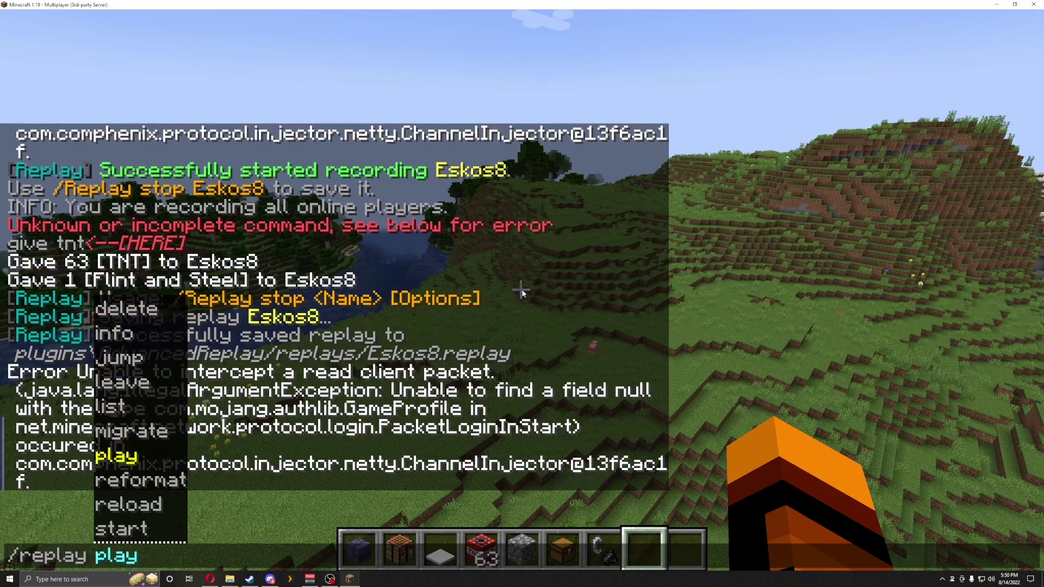
Run /replay play Eskos8 to load the 60-second replay
{"action": "key", "text": "Return"}
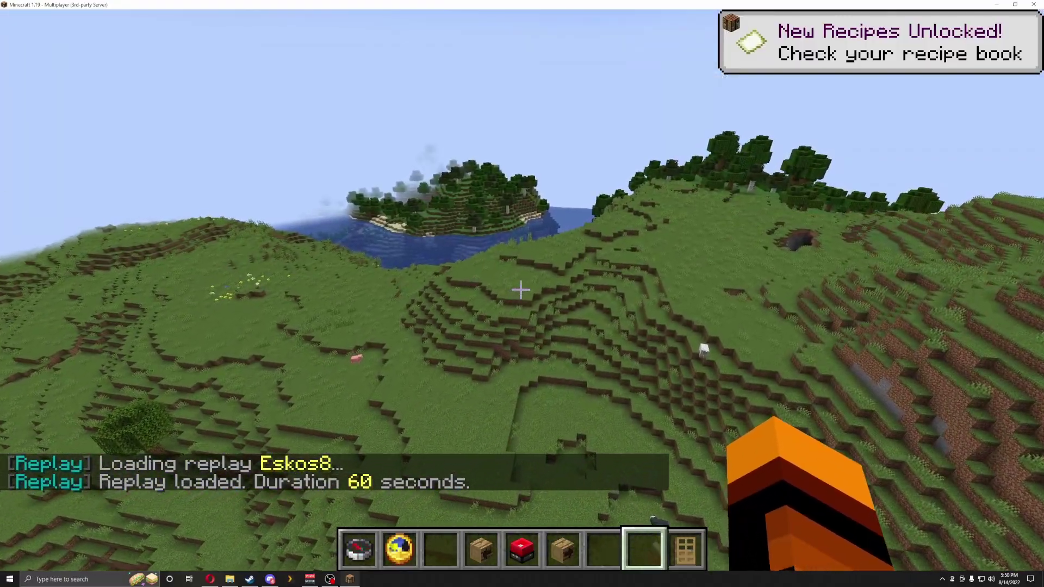
{"action": "key", "text": "5"}
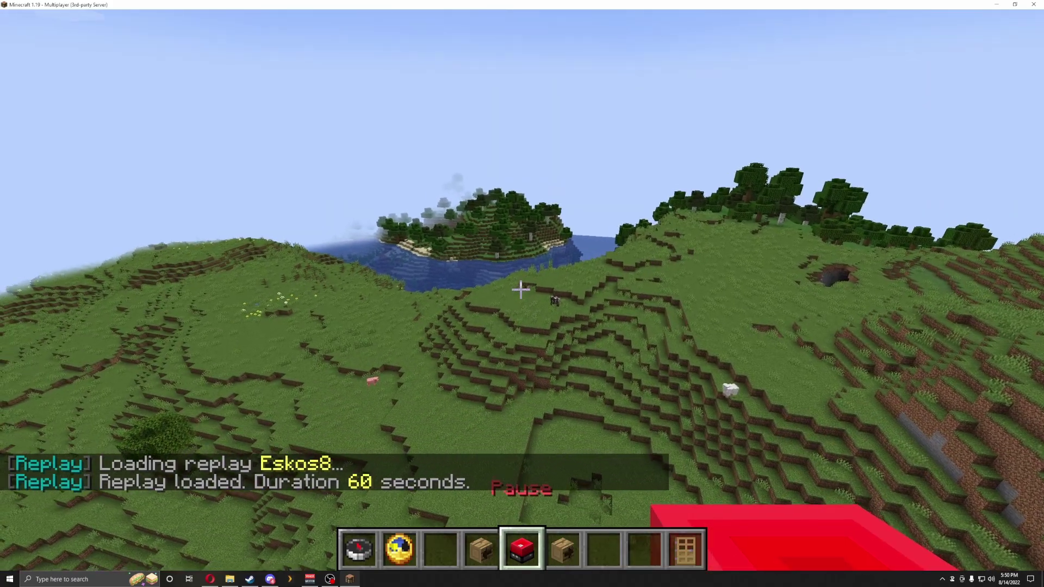
{"action": "scroll", "coordinate": [522, 294], "scroll_direction": "up", "scroll_amount": 2}
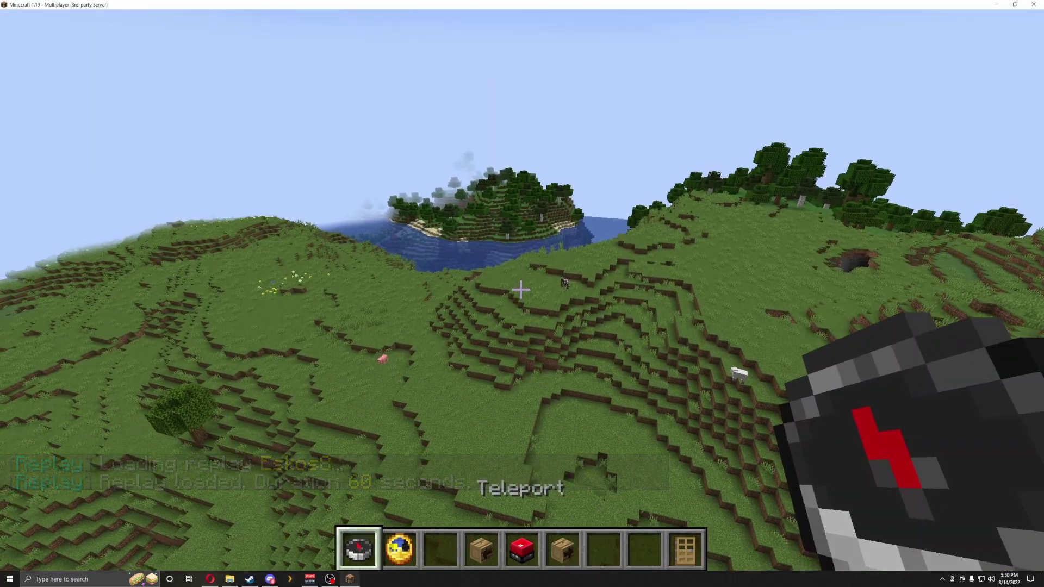
{"action": "right_click", "coordinate": [522, 290]}
{"action": "right_click", "coordinate": [522, 291]}
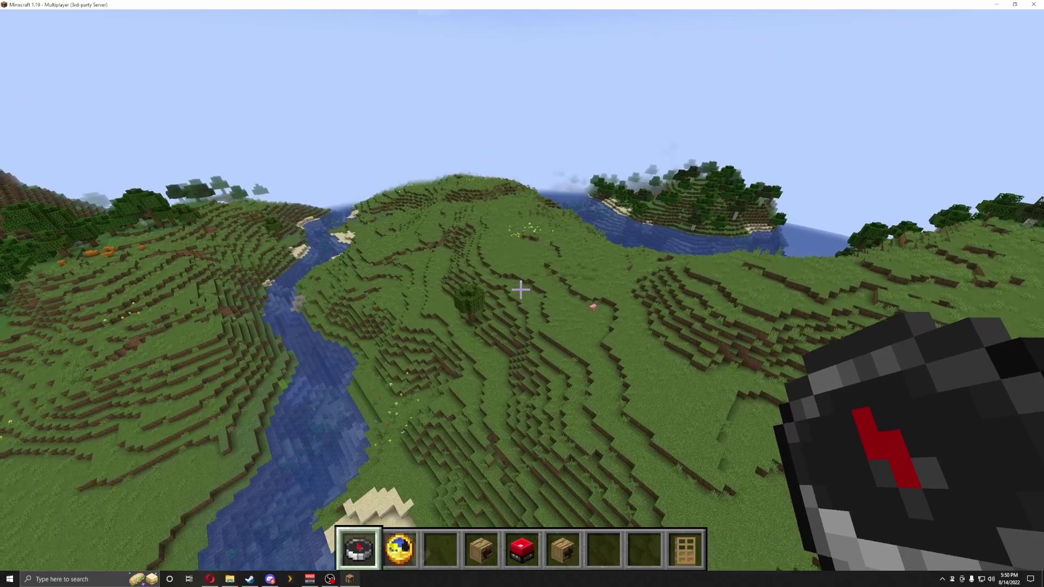
{"action": "right_click", "coordinate": [521, 289]}
{"action": "left_click", "coordinate": [373, 205]}
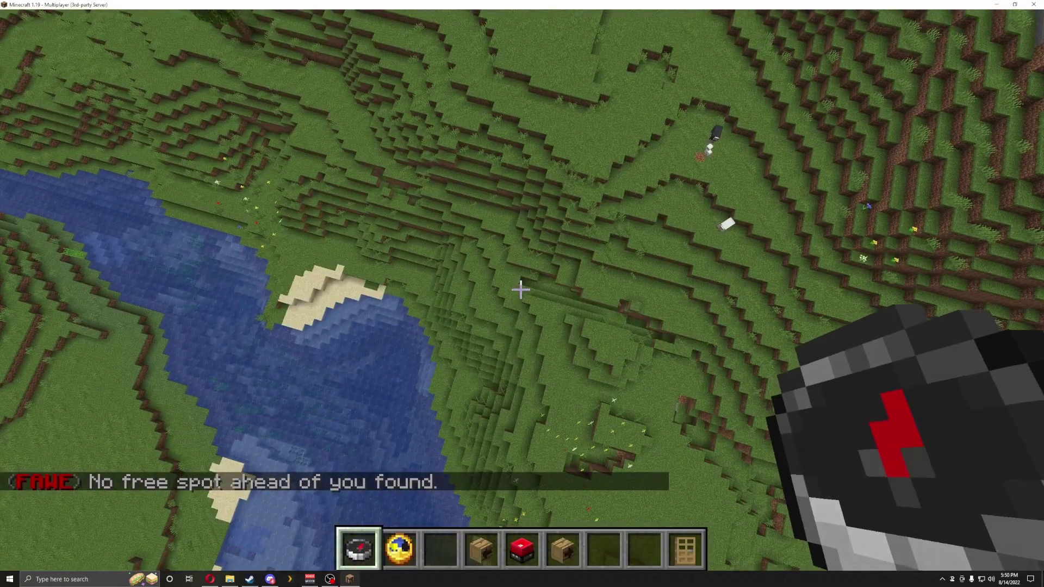
{"action": "scroll", "coordinate": [520, 290], "scroll_direction": "down", "scroll_amount": 2}
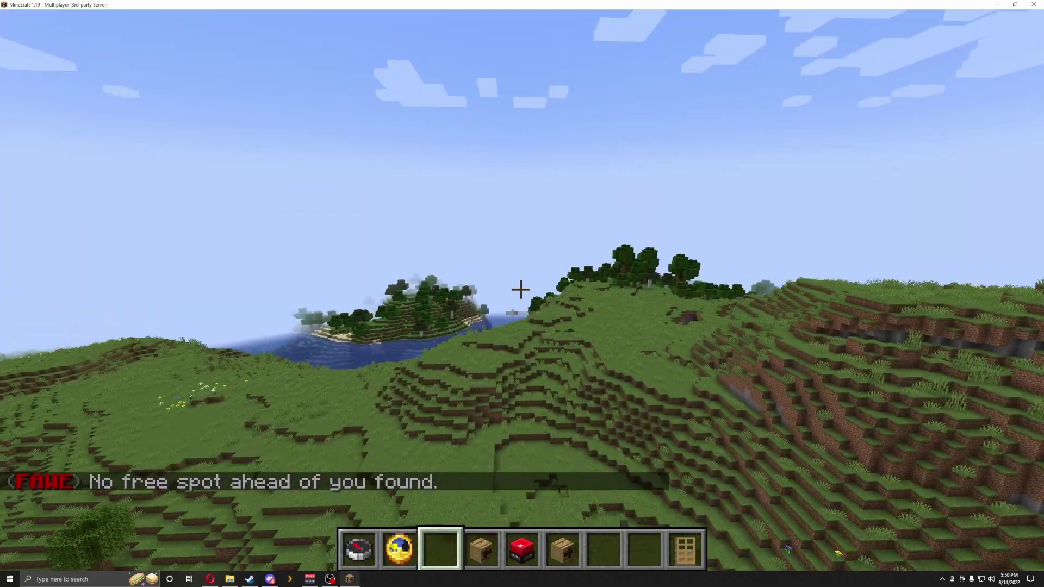
{"action": "scroll", "coordinate": [521, 290], "scroll_direction": "down", "scroll_amount": 1}
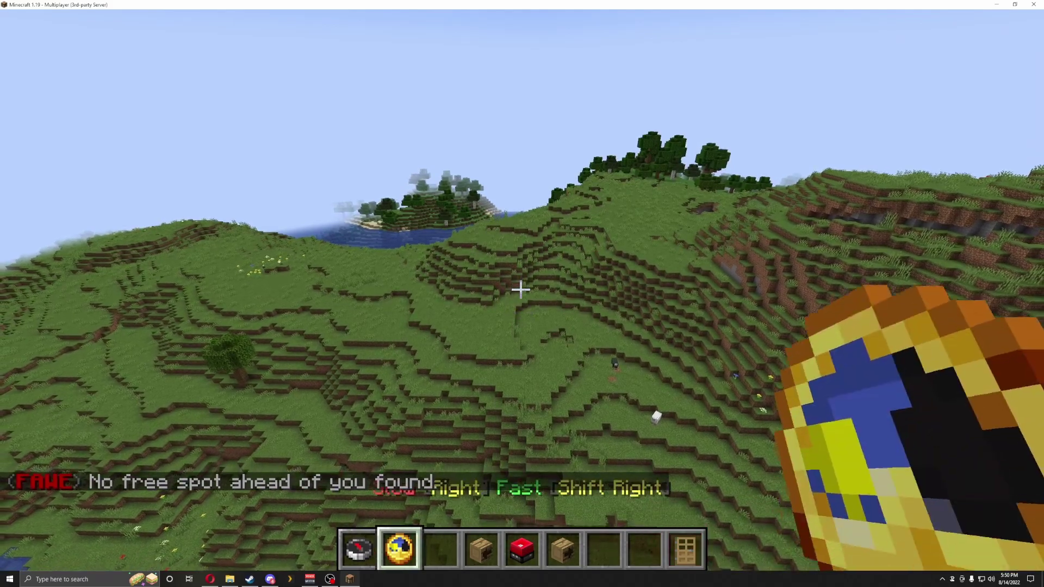
{"action": "scroll", "coordinate": [520, 289], "scroll_direction": "up", "scroll_amount": 1}
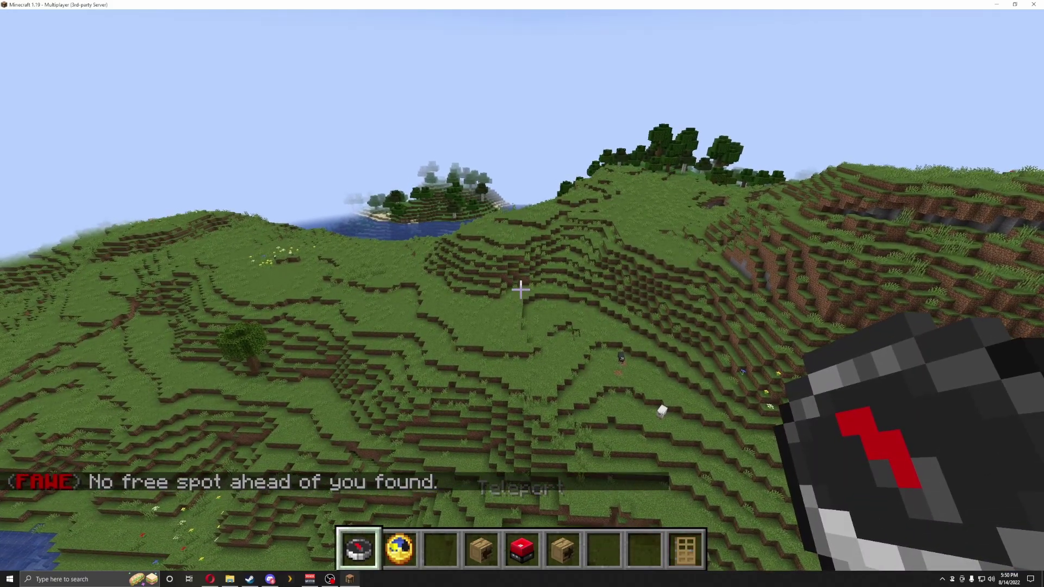
{"action": "scroll", "coordinate": [520, 289], "scroll_direction": "down", "scroll_amount": 1}
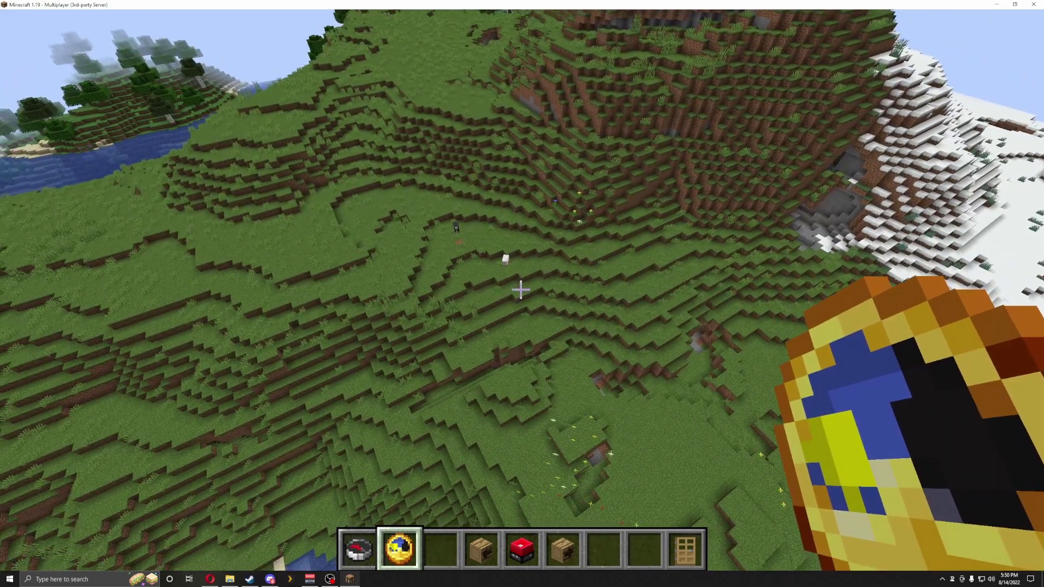
{"action": "scroll", "coordinate": [520, 290], "scroll_direction": "down", "scroll_amount": 2}
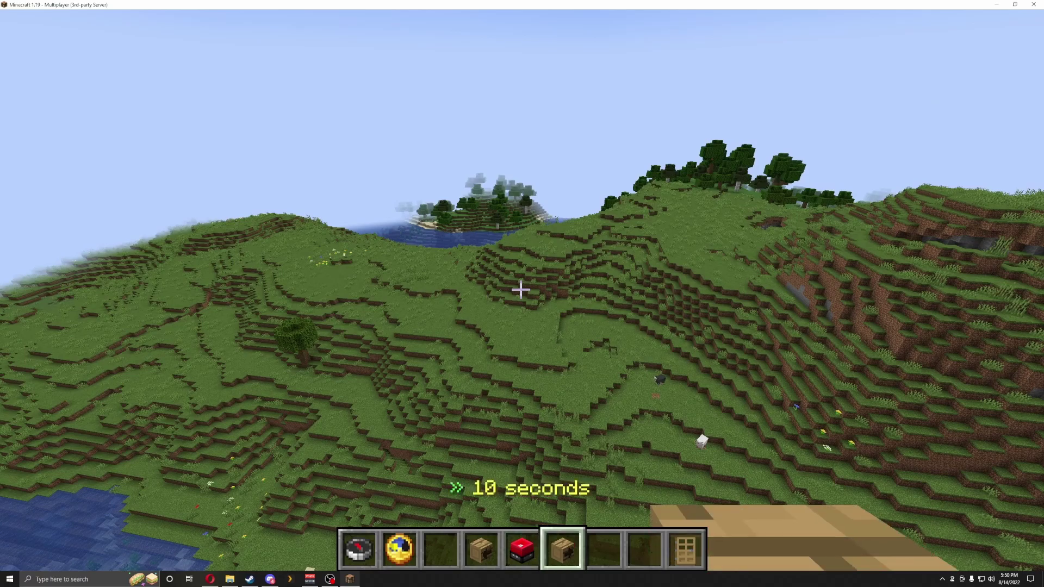
{"action": "scroll", "coordinate": [520, 290], "scroll_direction": "down", "scroll_amount": 1}
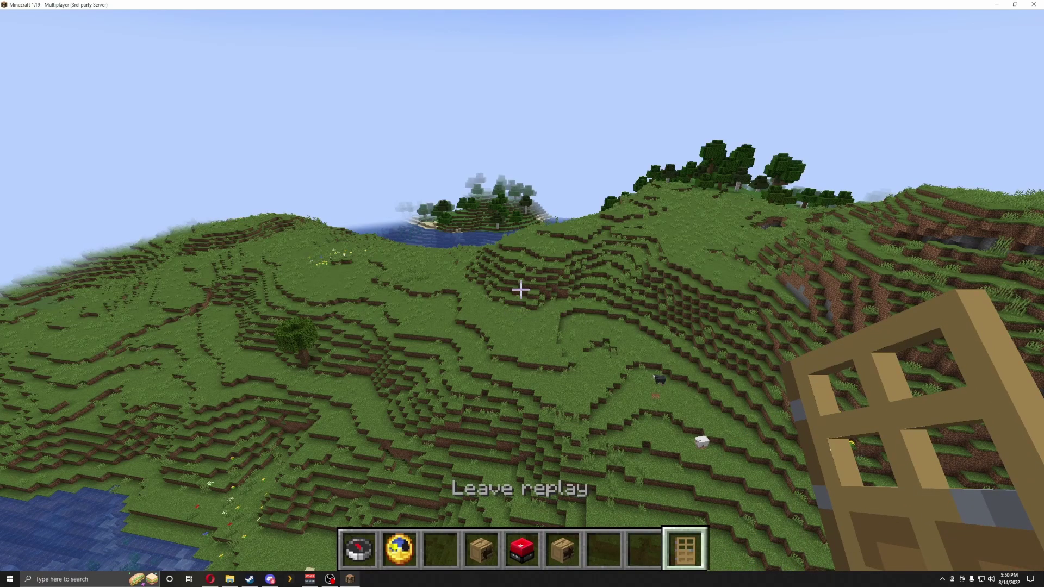
{"action": "scroll", "coordinate": [521, 289], "scroll_direction": "down", "scroll_amount": 1}
{"action": "scroll", "coordinate": [521, 290], "scroll_direction": "up", "scroll_amount": 3}
{"action": "scroll", "coordinate": [520, 290], "scroll_direction": "up", "scroll_amount": 4}
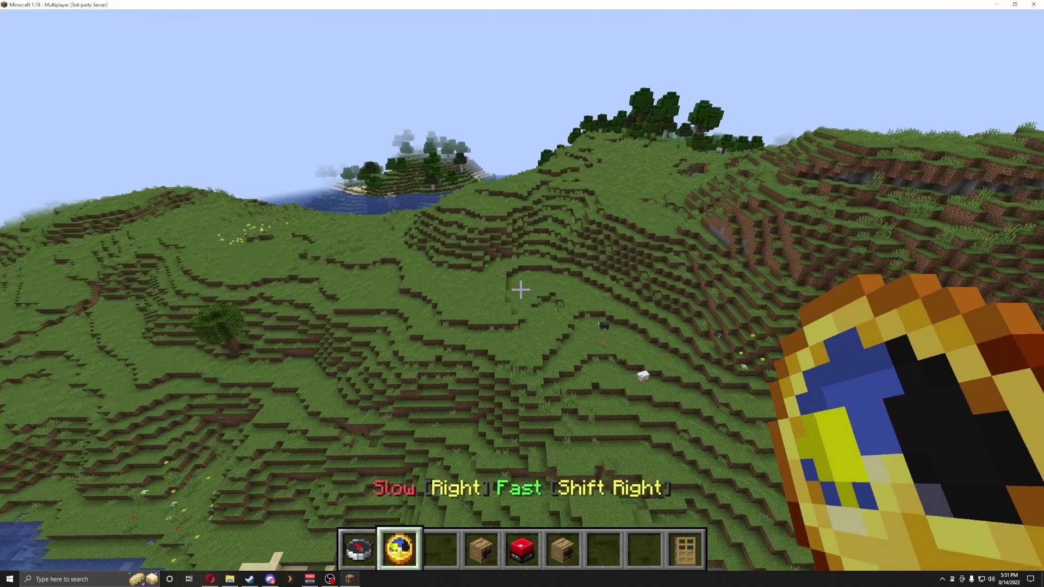
Slow the replay playback to 0.25x speed with the clock item
{"action": "right_click", "coordinate": [520, 290]}
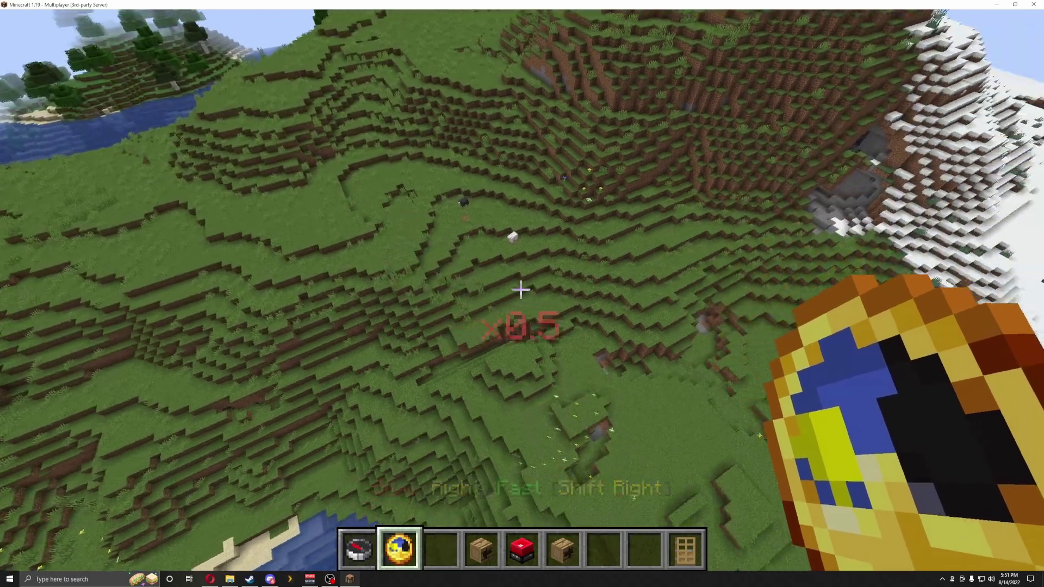
{"action": "right_click", "coordinate": [521, 290]}
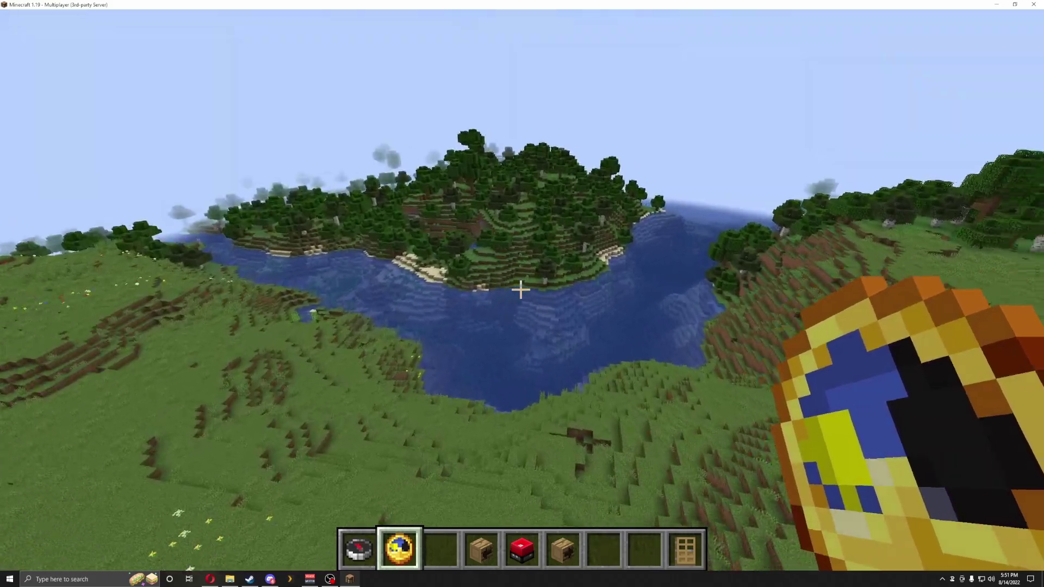
{"action": "right_click", "coordinate": [520, 290]}
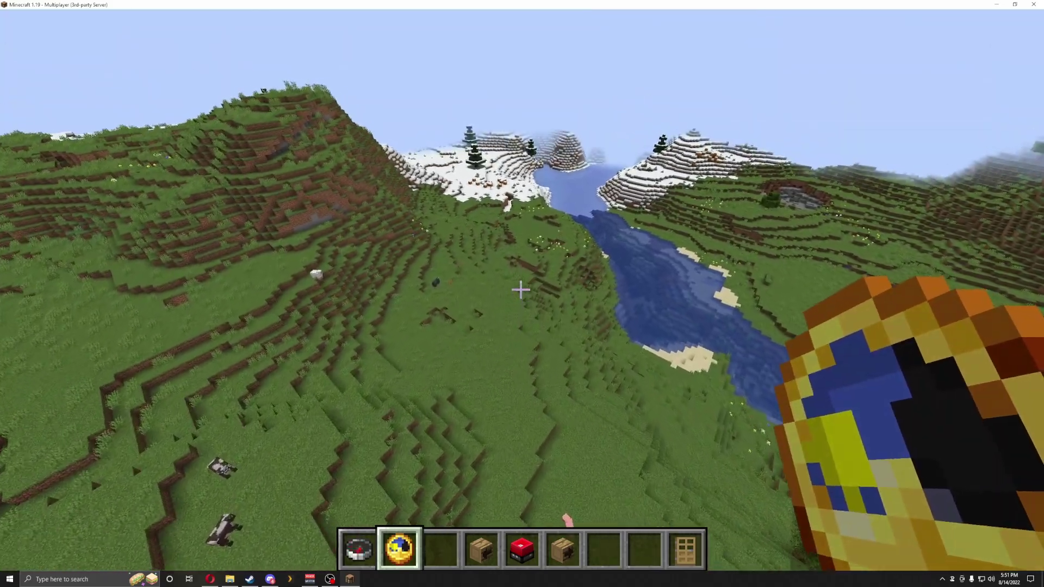
Teleport to the recorded player using the Teleporter compass
{"action": "key", "text": "1"}
{"action": "right_click", "coordinate": [520, 290]}
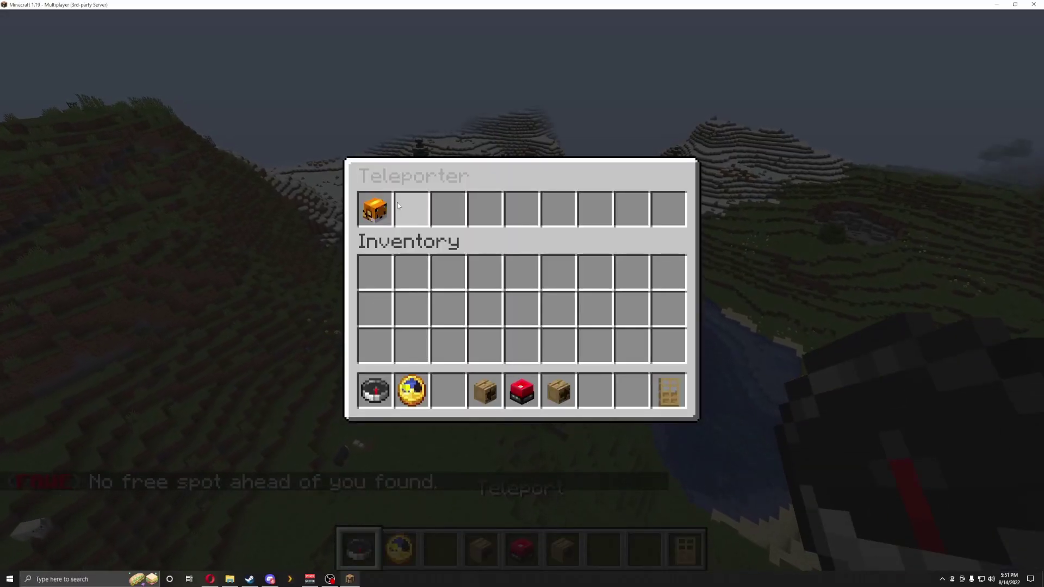
{"action": "left_click", "coordinate": [377, 209]}
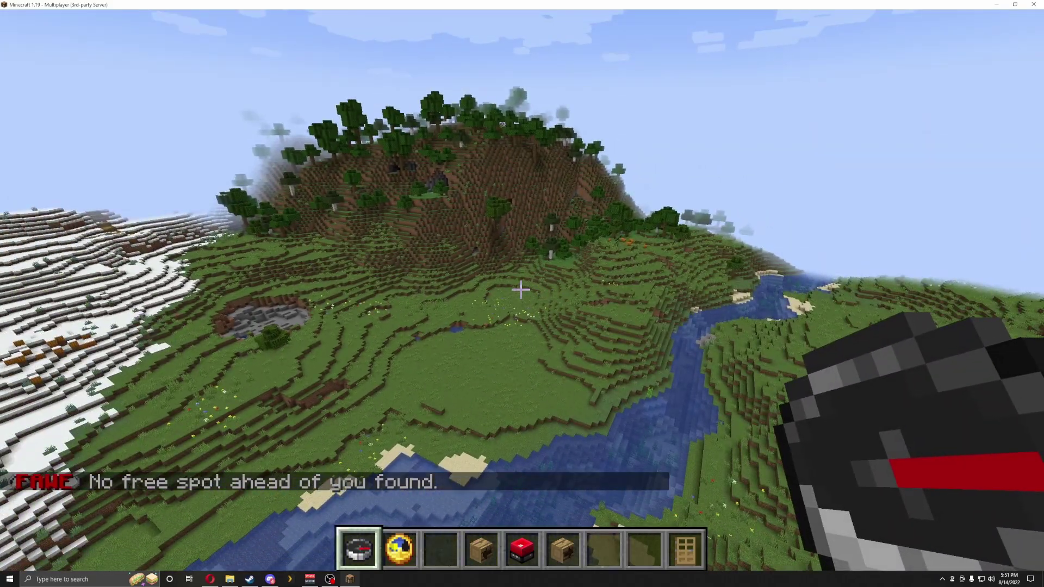
{"action": "scroll", "coordinate": [520, 290], "scroll_direction": "down", "scroll_amount": 1}
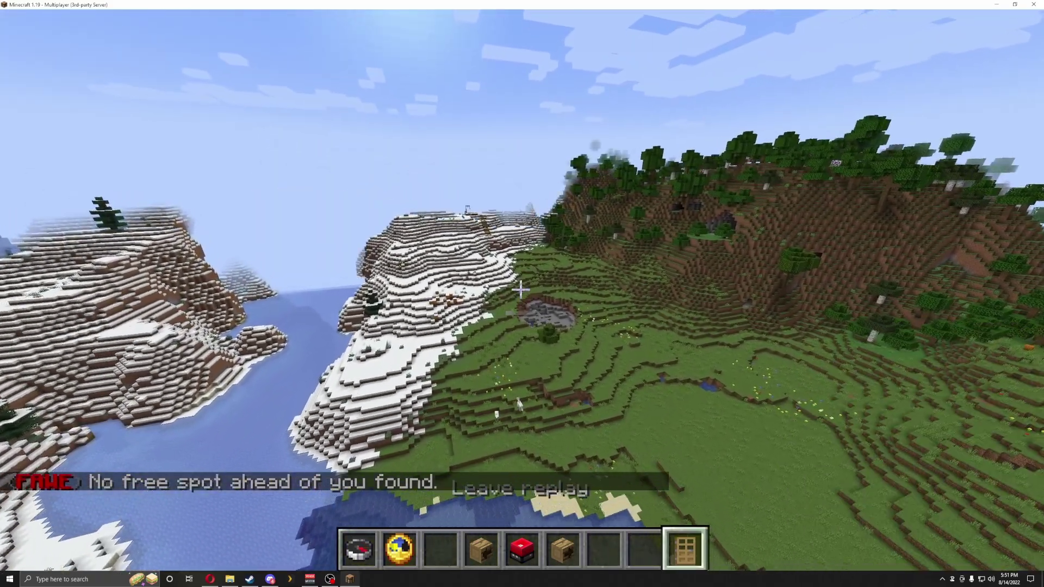
{"action": "scroll", "coordinate": [519, 290], "scroll_direction": "down", "scroll_amount": 1}
{"action": "scroll", "coordinate": [520, 290], "scroll_direction": "up", "scroll_amount": 1}
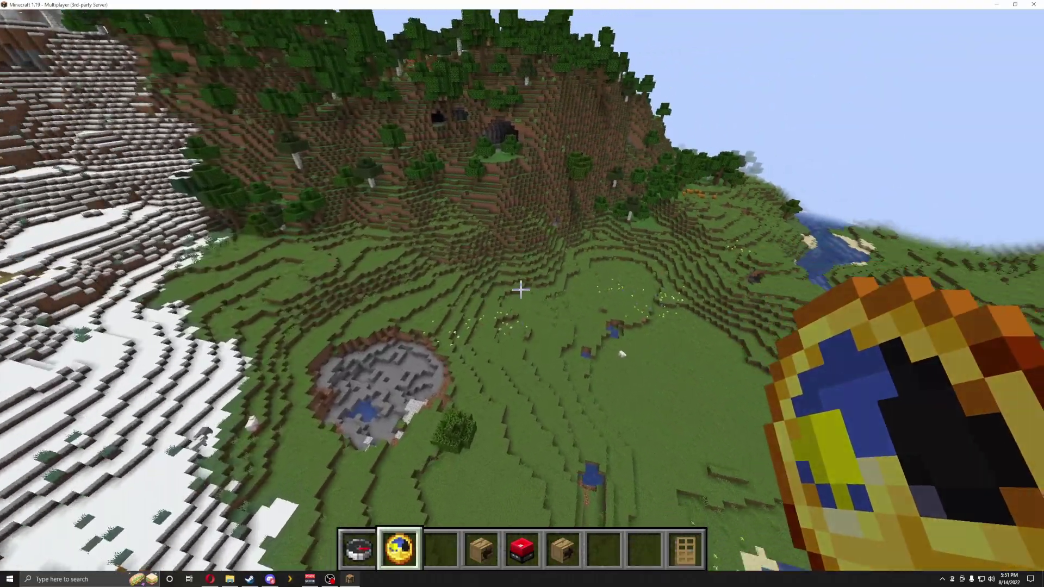
{"action": "scroll", "coordinate": [520, 289], "scroll_direction": "down", "scroll_amount": 1}
{"action": "scroll", "coordinate": [520, 290], "scroll_direction": "up", "scroll_amount": 1}
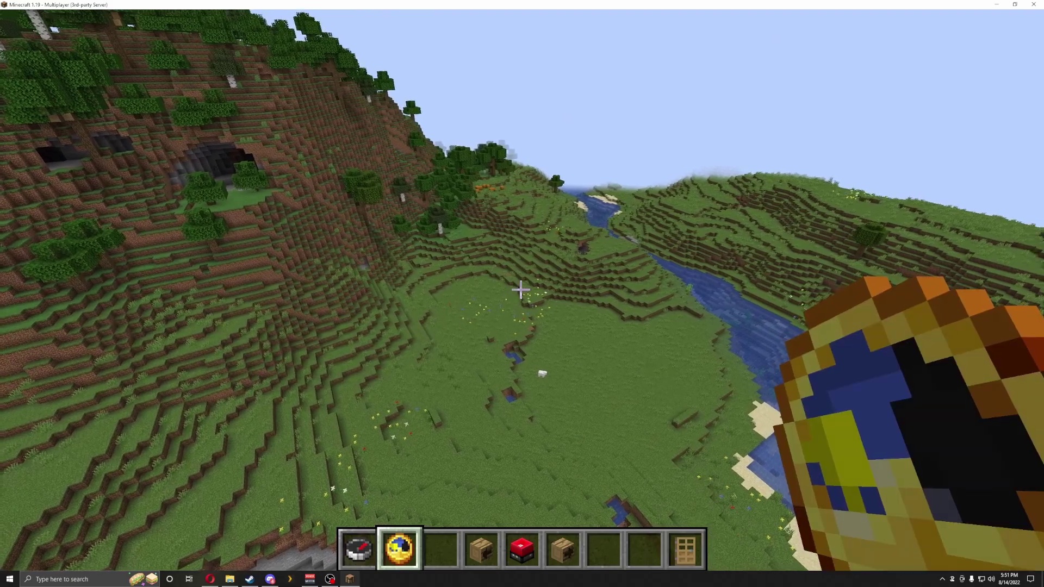
{"action": "scroll", "coordinate": [520, 289], "scroll_direction": "down", "scroll_amount": 2}
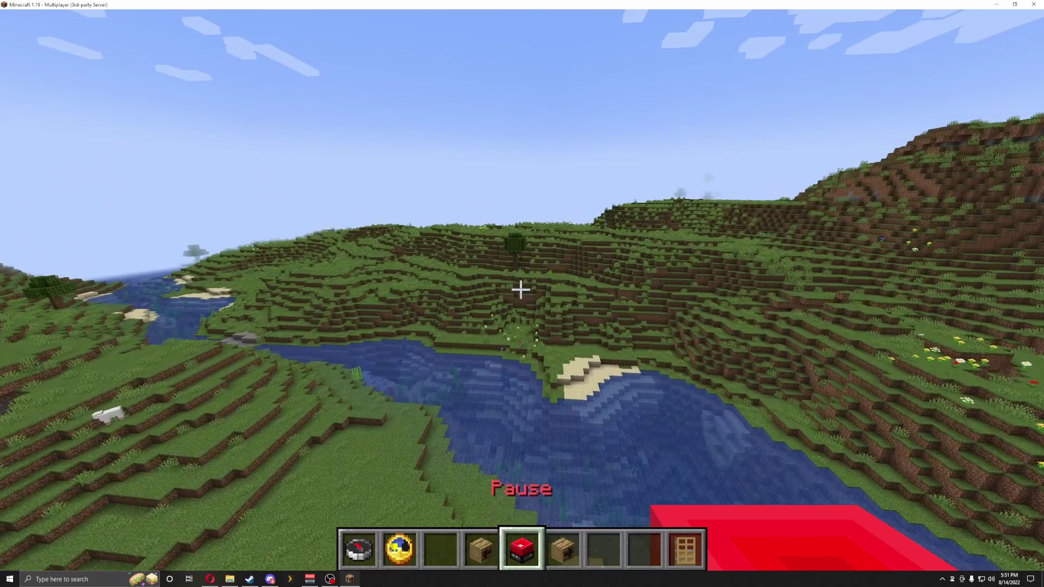
{"action": "scroll", "coordinate": [521, 290], "scroll_direction": "down", "scroll_amount": 2}
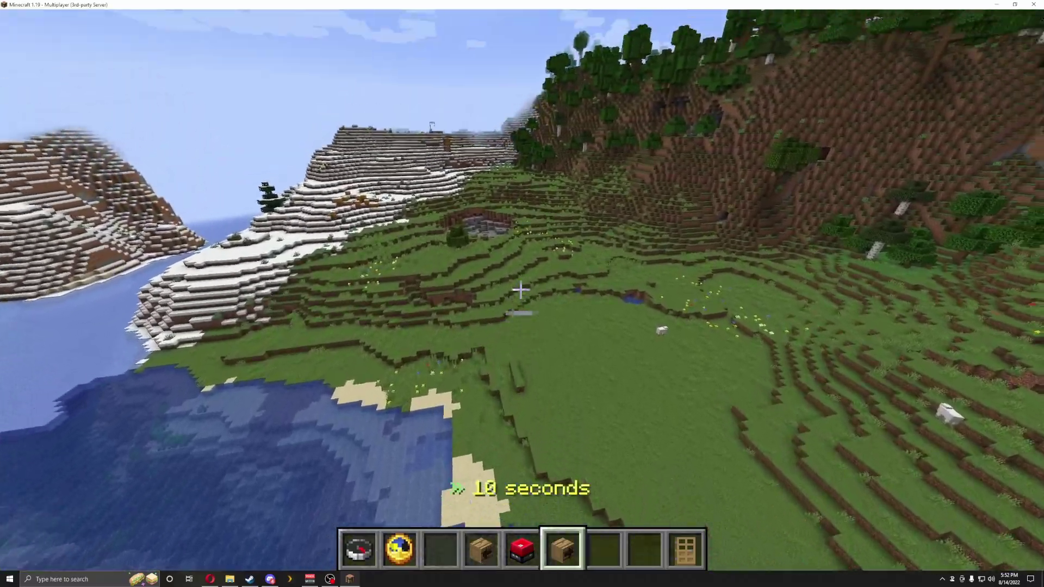
{"action": "scroll", "coordinate": [521, 289], "scroll_direction": "up", "scroll_amount": 3}
{"action": "scroll", "coordinate": [520, 290], "scroll_direction": "up", "scroll_amount": 2}
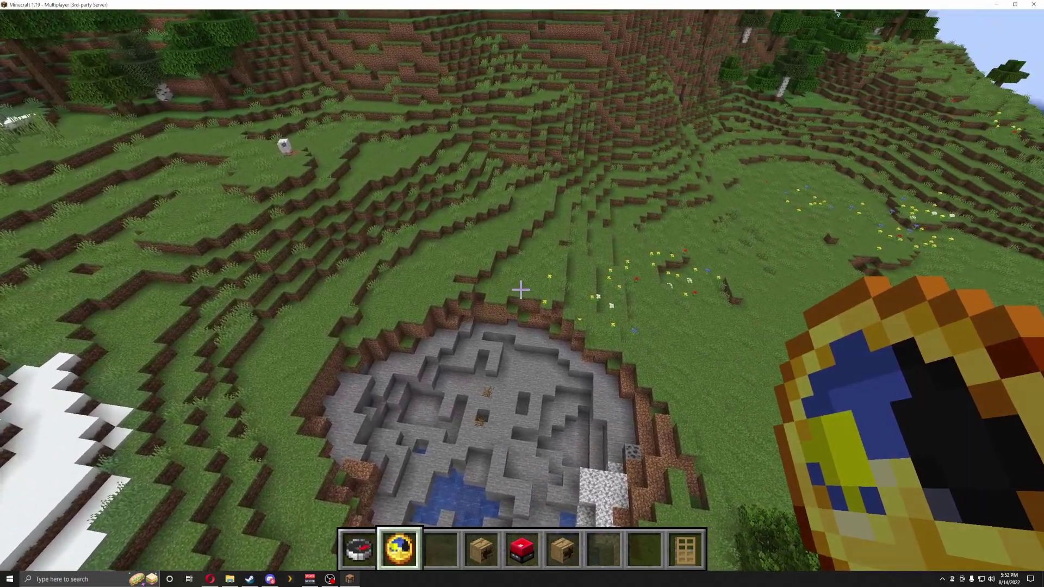
{"action": "scroll", "coordinate": [521, 289], "scroll_direction": "up", "scroll_amount": 2}
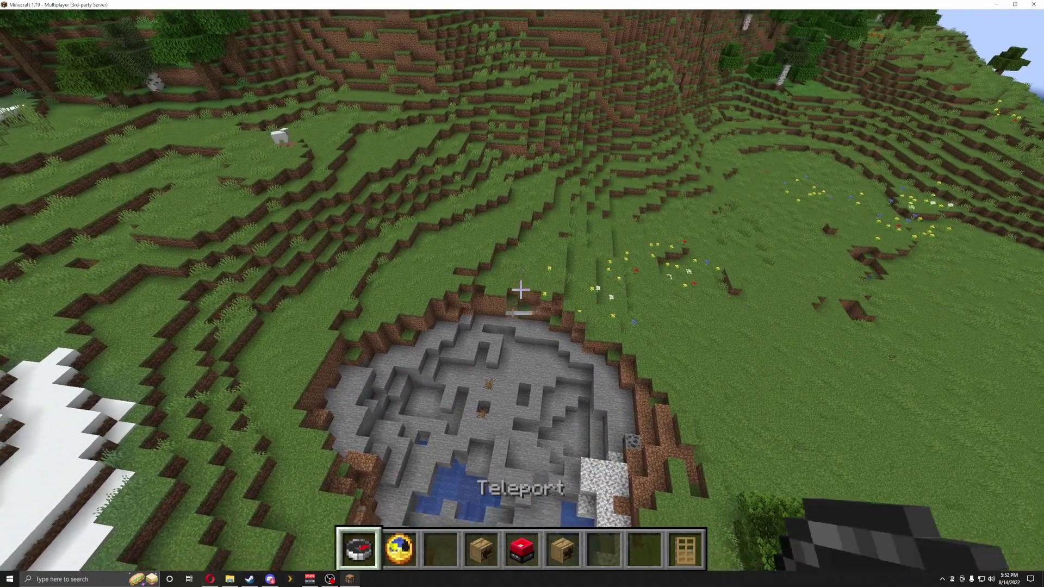
Teleport the replay view back to Eskos8 via the Teleporter's player list
{"action": "right_click", "coordinate": [521, 289]}
{"action": "left_click", "coordinate": [375, 209]}
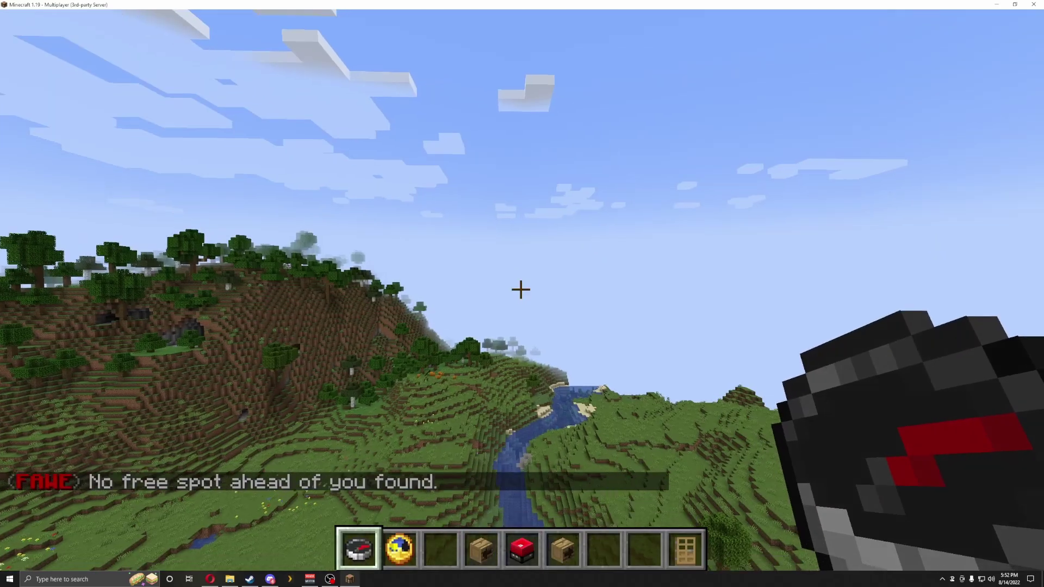
{"action": "scroll", "coordinate": [521, 289], "scroll_direction": "down", "scroll_amount": 3}
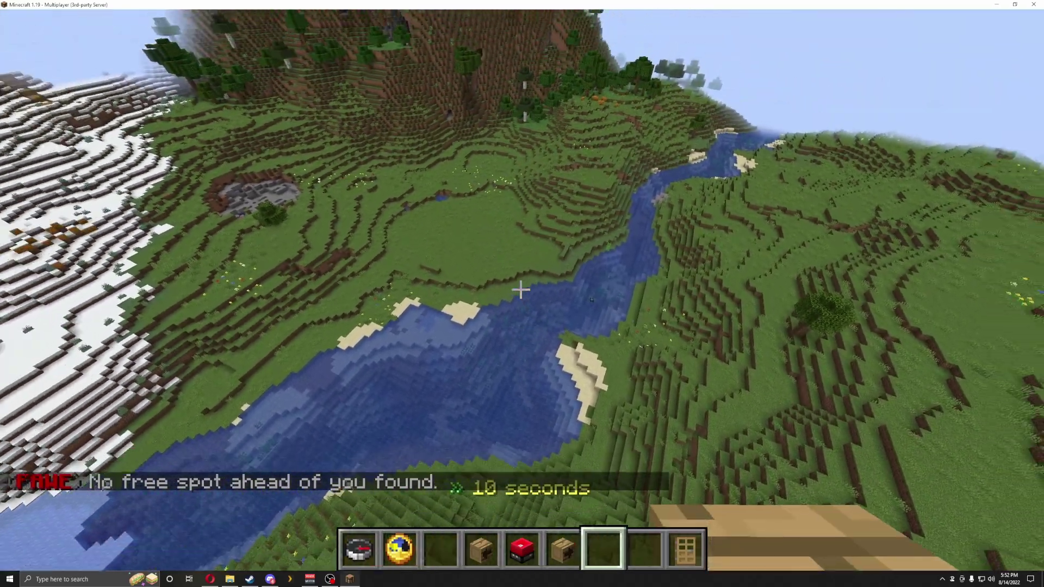
{"action": "scroll", "coordinate": [520, 289], "scroll_direction": "down", "scroll_amount": 4}
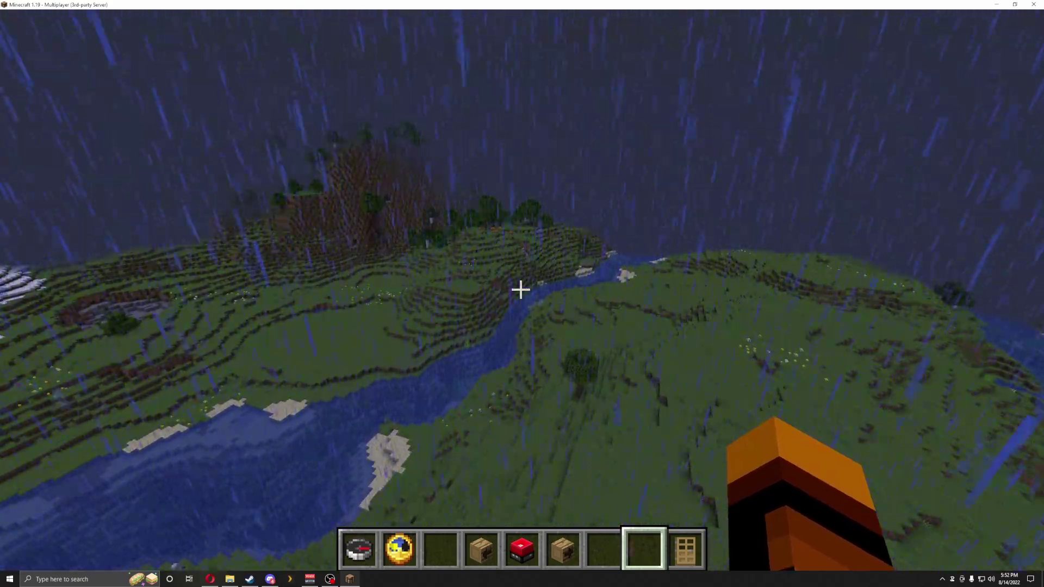
Run /replay list to show the saved Eskos8 replay
{"action": "key", "text": "slash"}
{"action": "type", "text": "/replay list"}
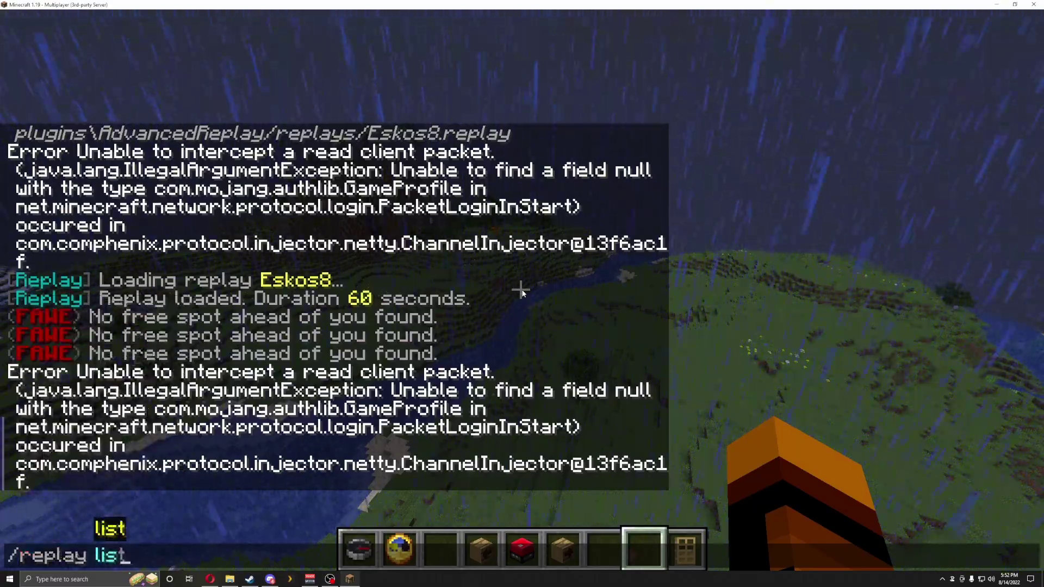
{"action": "key", "text": "Return"}
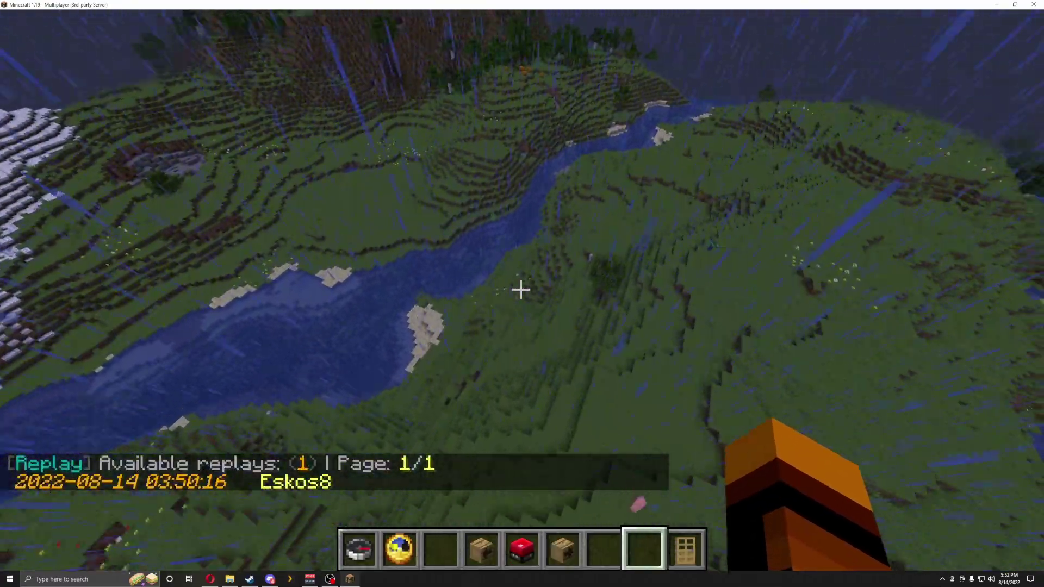
{"action": "scroll", "coordinate": [521, 289], "scroll_direction": "up", "scroll_amount": 2}
{"action": "scroll", "coordinate": [520, 290], "scroll_direction": "down", "scroll_amount": 3}
Try the Leave replay door twice, pause and resume playback, then teleport to the recorded player
{"action": "right_click", "coordinate": [520, 290]}
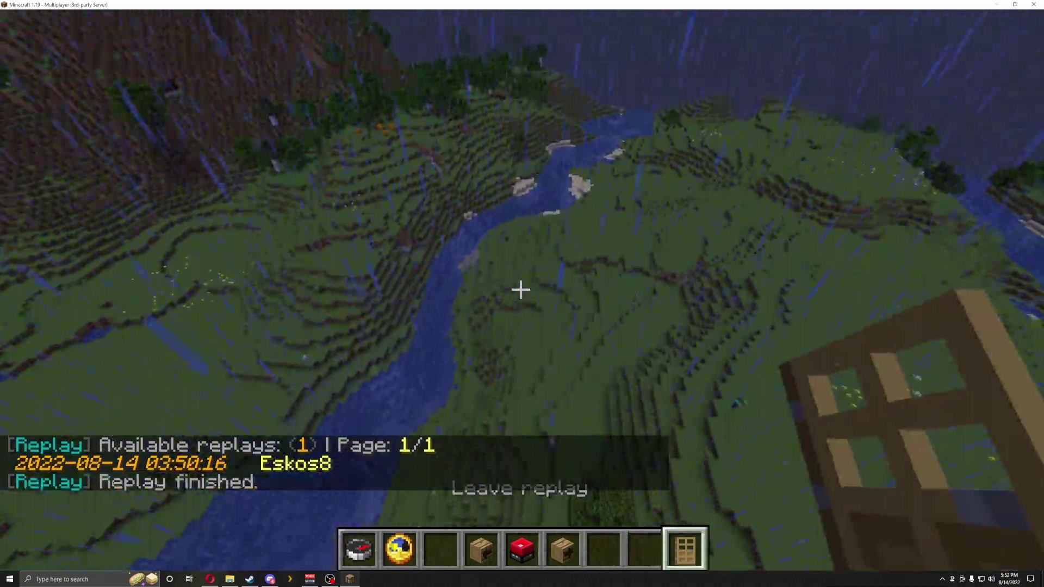
{"action": "right_click", "coordinate": [520, 290]}
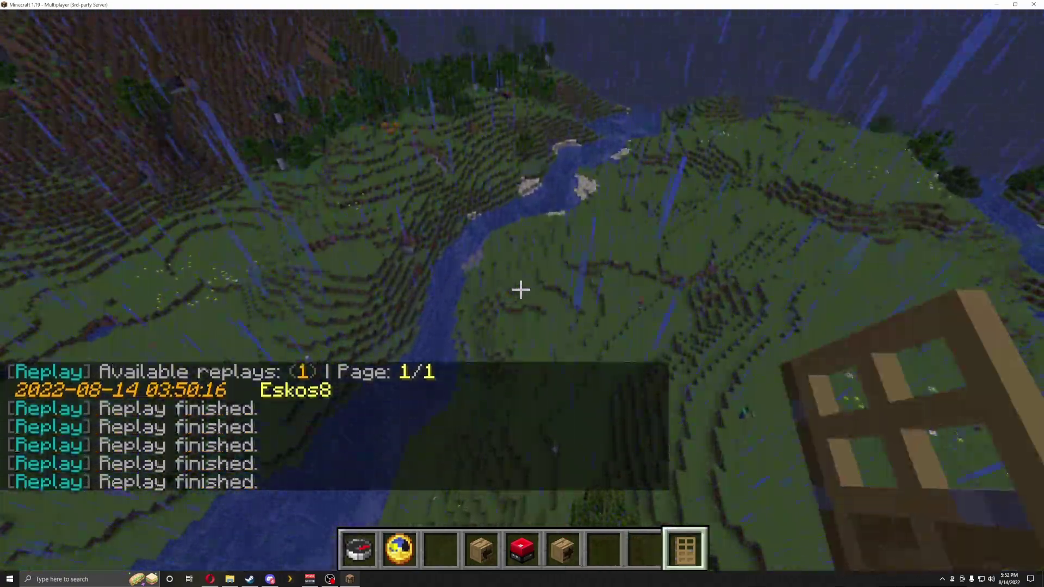
{"action": "scroll", "coordinate": [521, 290], "scroll_direction": "up", "scroll_amount": 2}
{"action": "scroll", "coordinate": [521, 289], "scroll_direction": "up", "scroll_amount": 1}
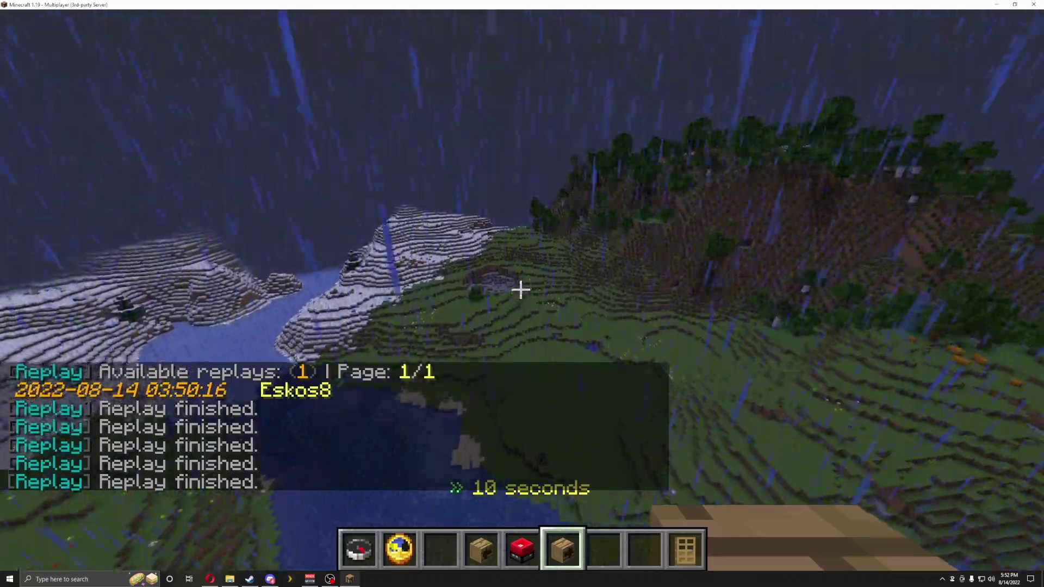
{"action": "scroll", "coordinate": [520, 290], "scroll_direction": "up", "scroll_amount": 1}
{"action": "right_click", "coordinate": [521, 289]}
{"action": "right_click", "coordinate": [521, 290]}
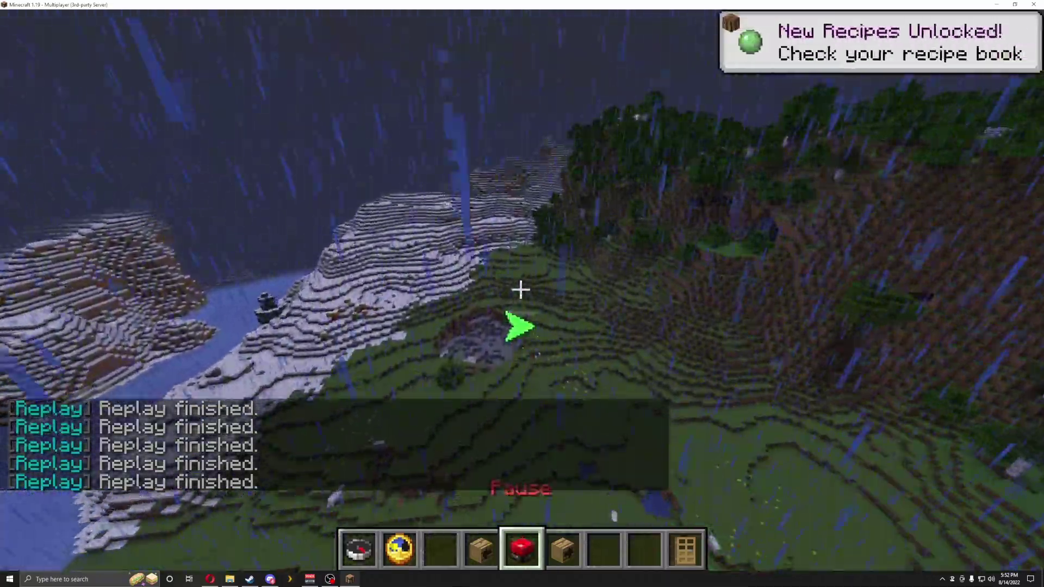
{"action": "scroll", "coordinate": [520, 290], "scroll_direction": "down", "scroll_amount": 1}
{"action": "scroll", "coordinate": [520, 290], "scroll_direction": "up", "scroll_amount": 2}
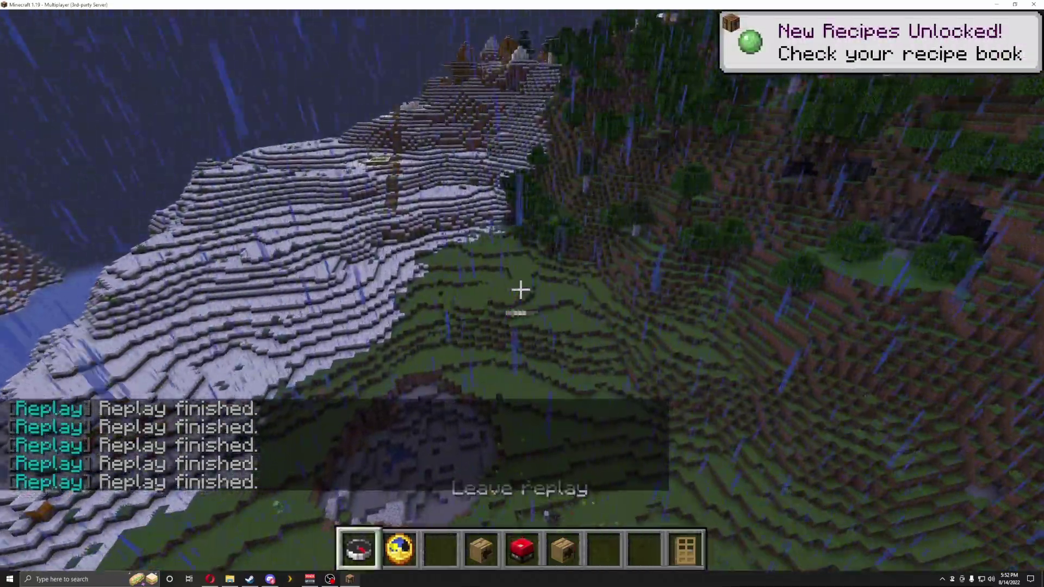
{"action": "scroll", "coordinate": [520, 290], "scroll_direction": "down", "scroll_amount": 1}
{"action": "scroll", "coordinate": [520, 290], "scroll_direction": "up", "scroll_amount": 2}
{"action": "scroll", "coordinate": [521, 289], "scroll_direction": "down", "scroll_amount": 1}
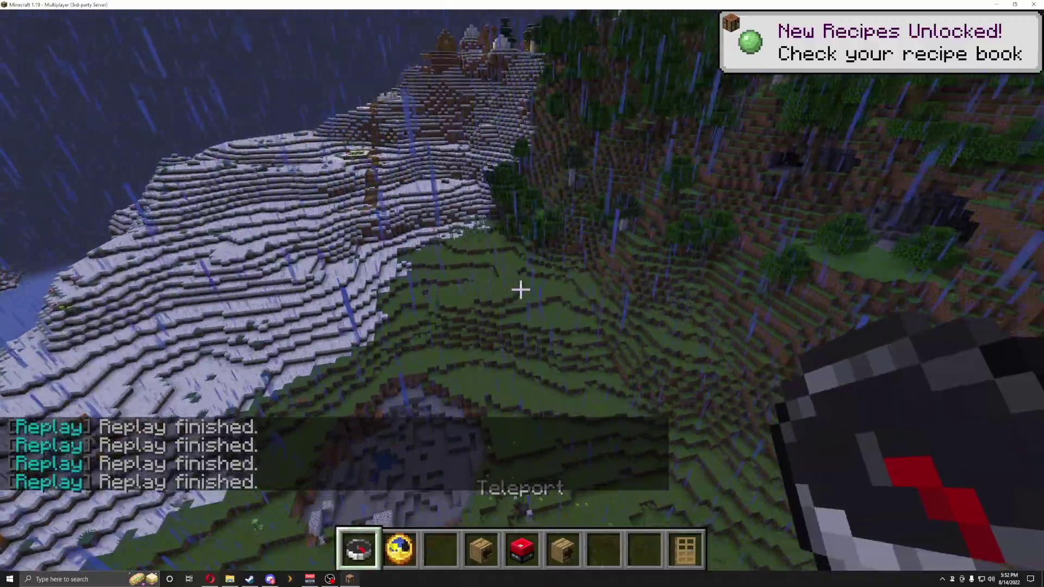
{"action": "right_click", "coordinate": [520, 290]}
{"action": "scroll", "coordinate": [521, 290], "scroll_direction": "down", "scroll_amount": 3}
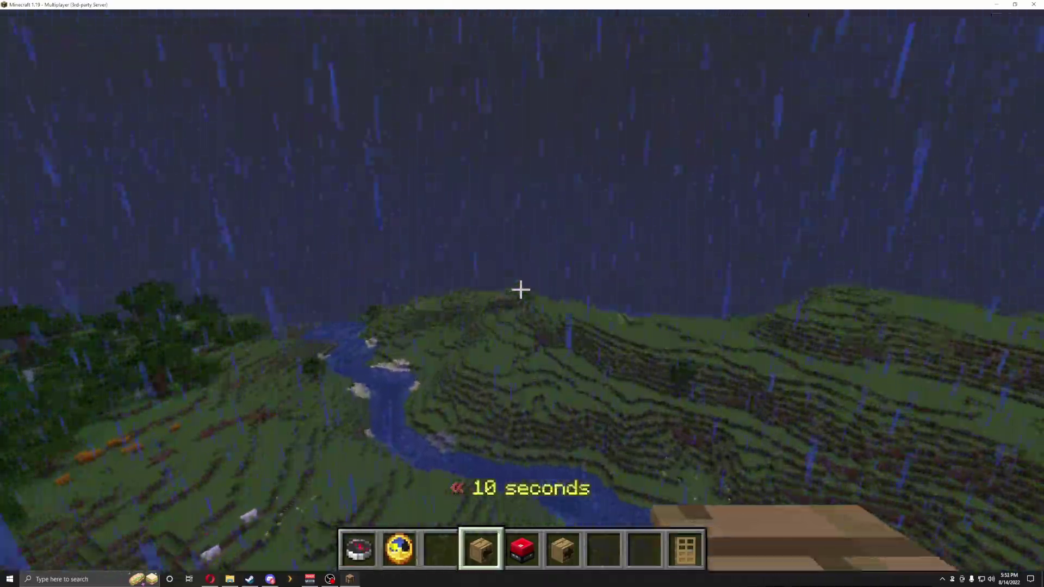